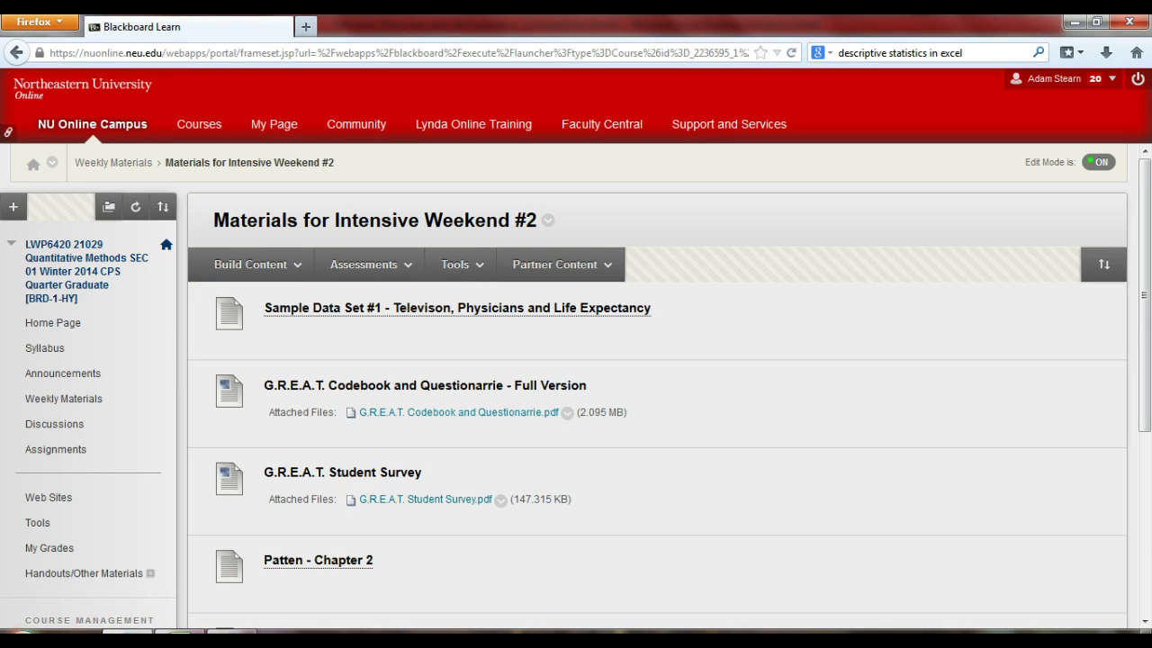
- Switch to the Television, Physicians and Life Expectancy workbook in Excel and open the add-ins section of the program options
{"action": "left_click", "coordinate": [181, 637]}
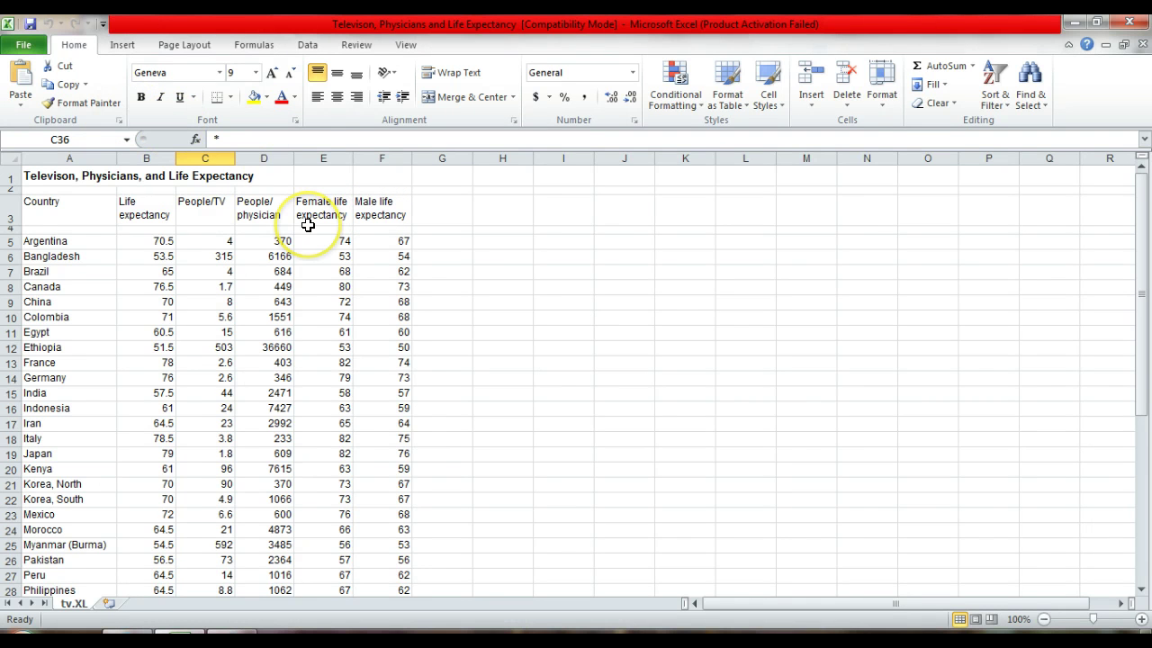
{"action": "left_click", "coordinate": [27, 46]}
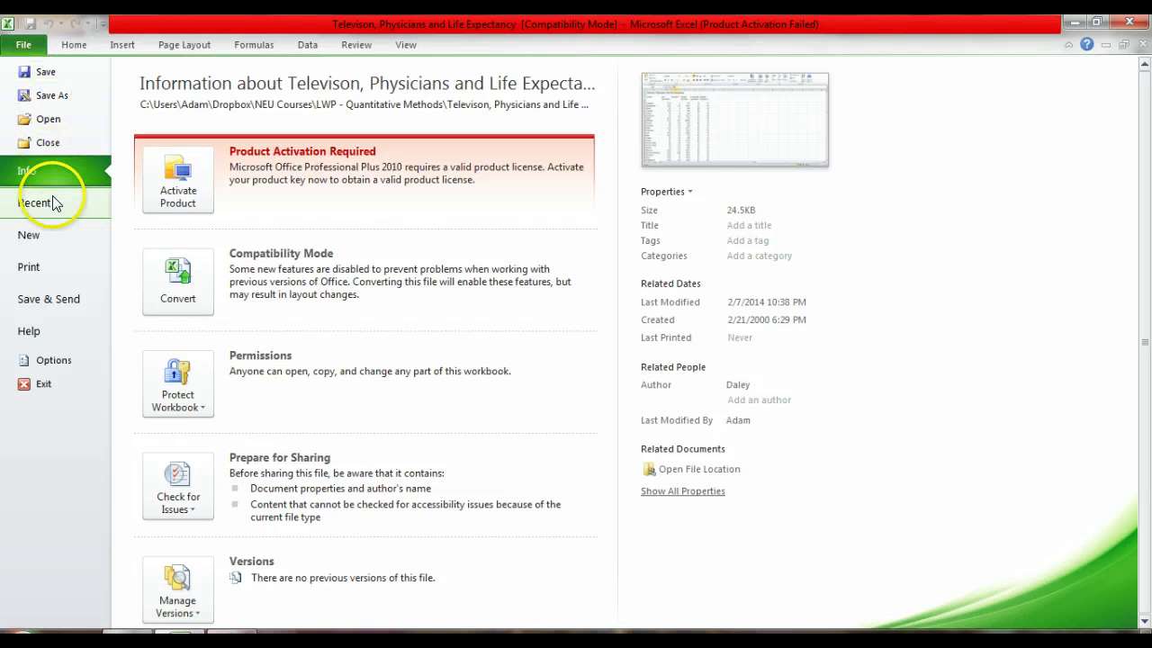
{"action": "left_click", "coordinate": [56, 360]}
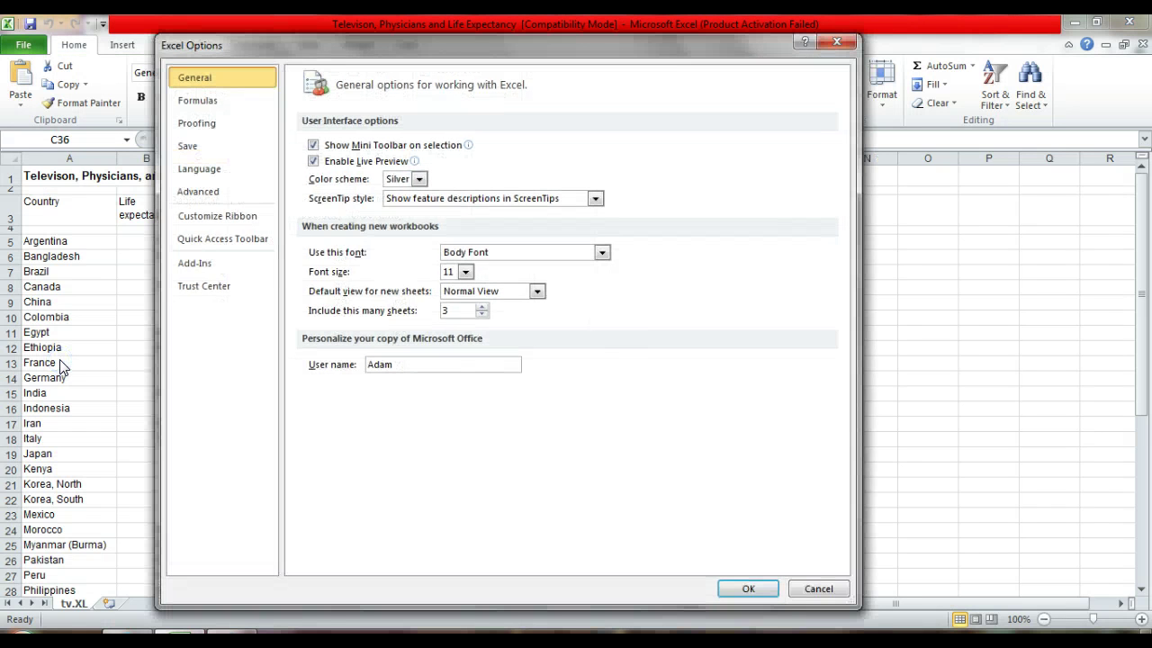
{"action": "left_click", "coordinate": [213, 265]}
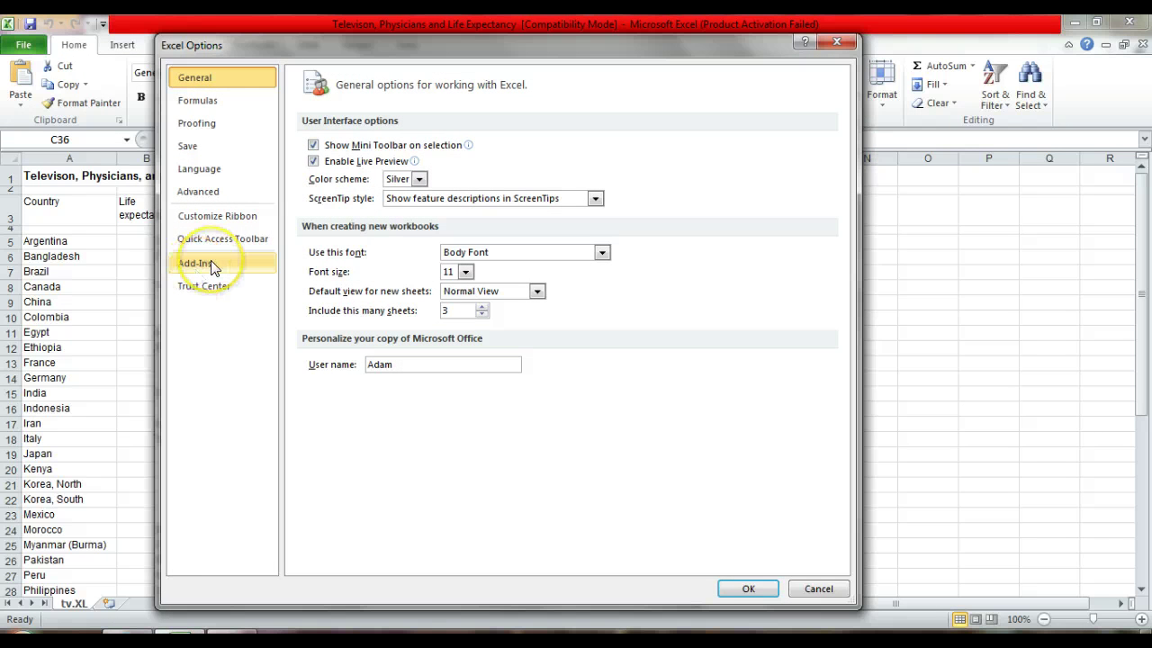
{"action": "left_click", "coordinate": [211, 262]}
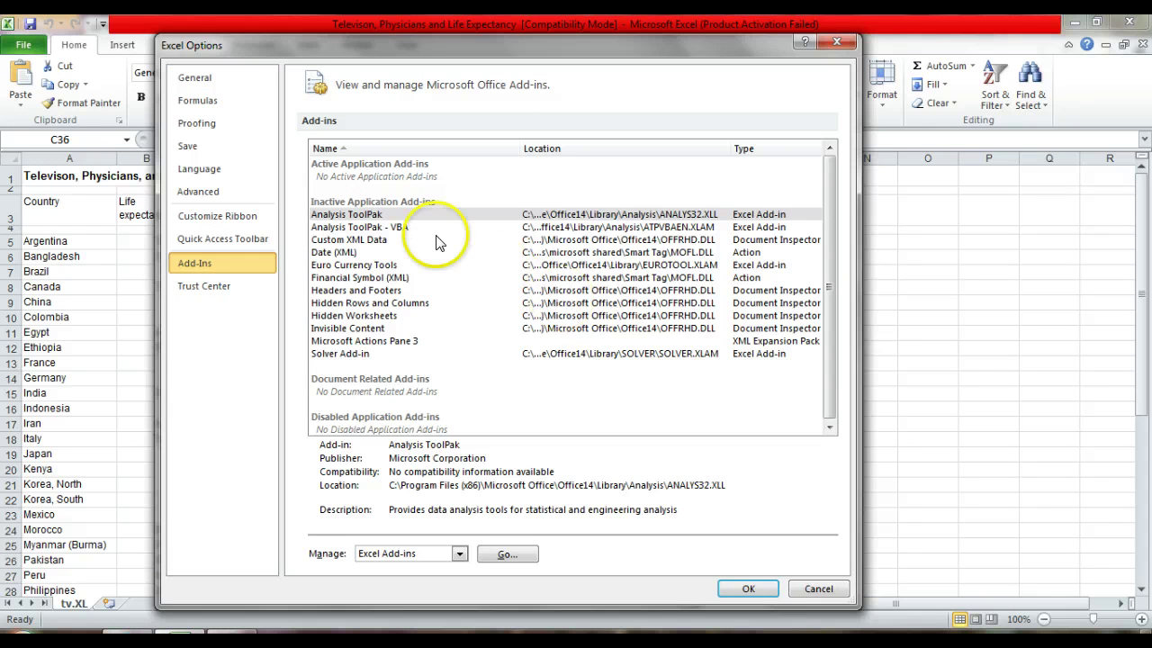
- Enable the Analysis ToolPak through the management of Excel Add-ins
{"action": "left_click", "coordinate": [368, 216]}
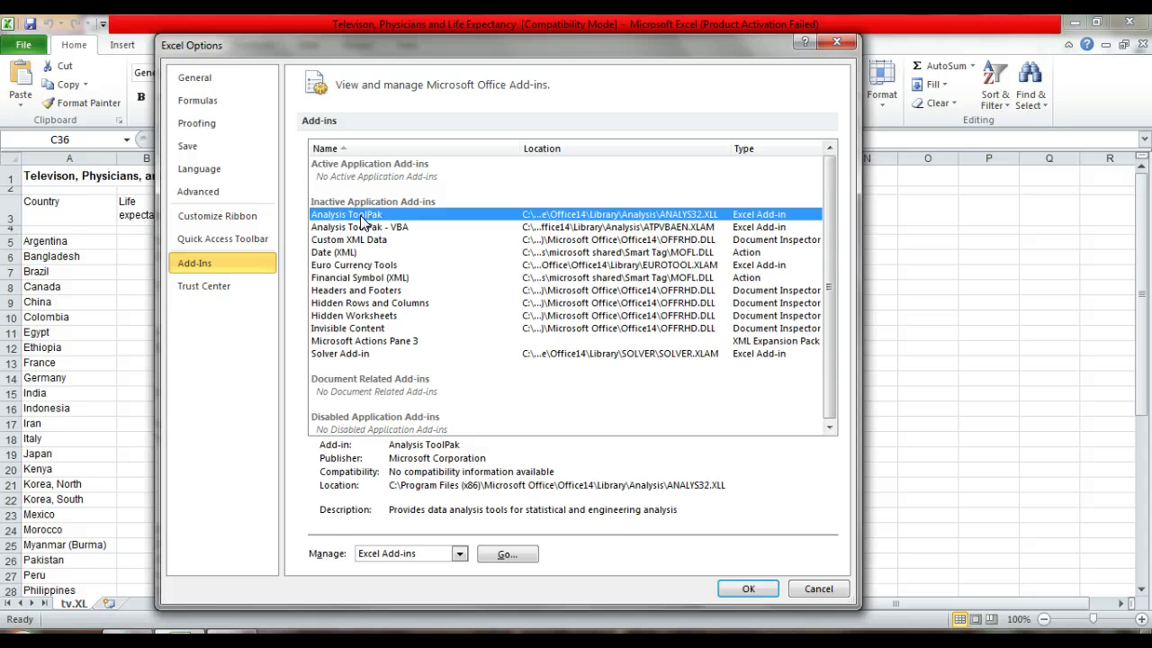
{"action": "left_click", "coordinate": [504, 553]}
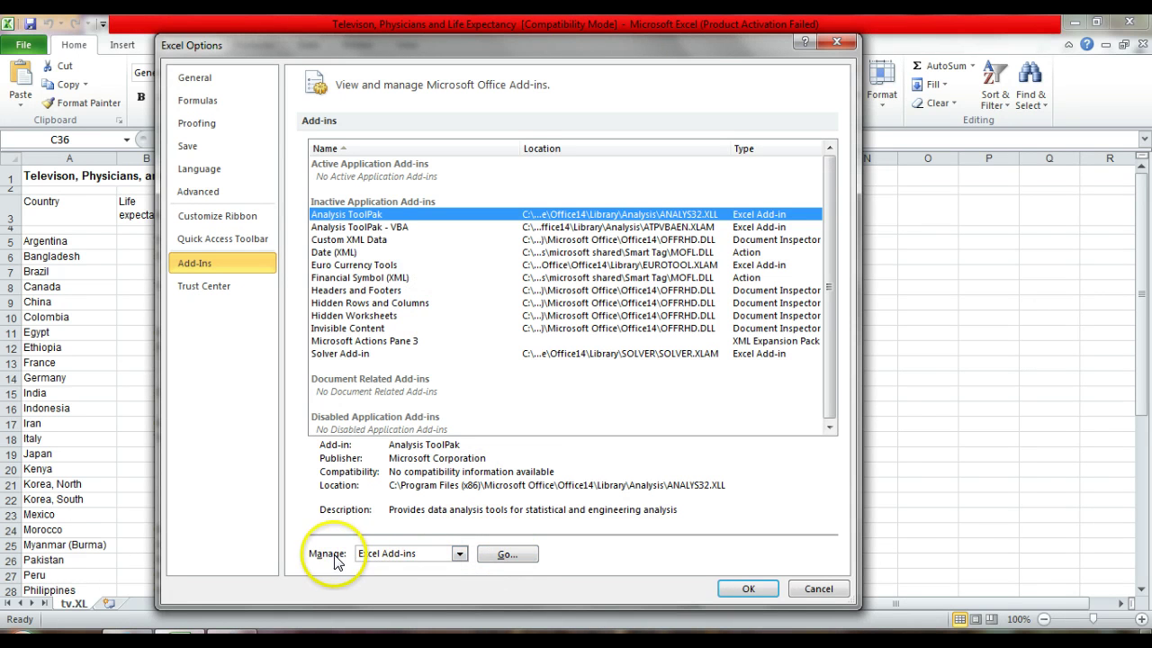
{"action": "left_click", "coordinate": [459, 553]}
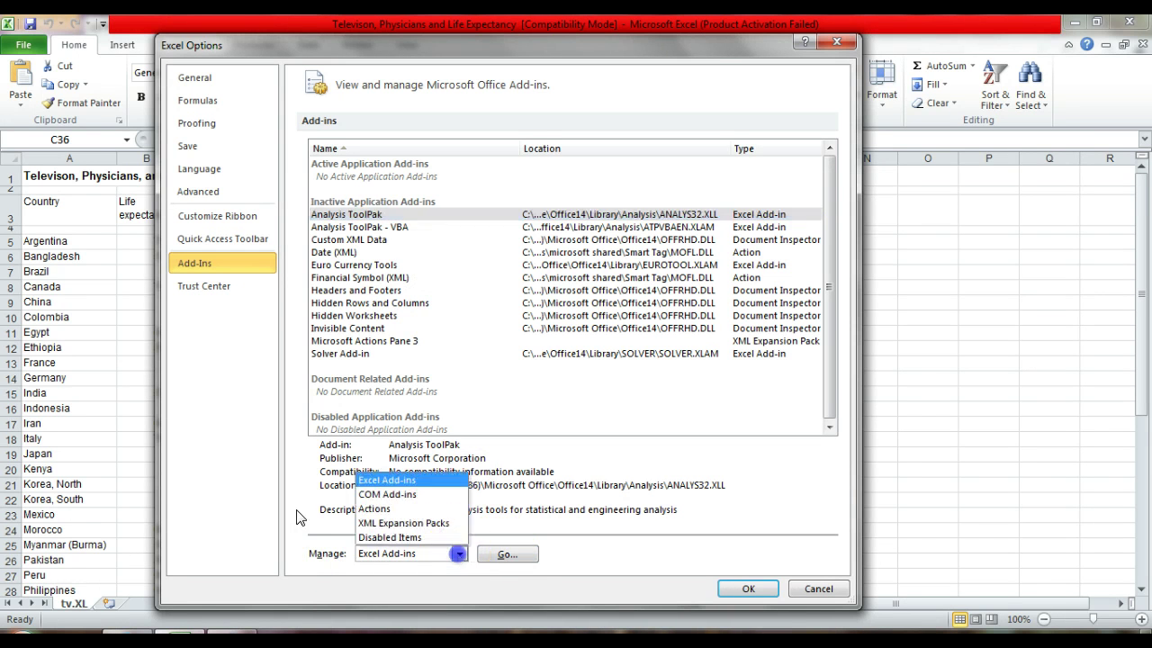
{"action": "left_click", "coordinate": [424, 481]}
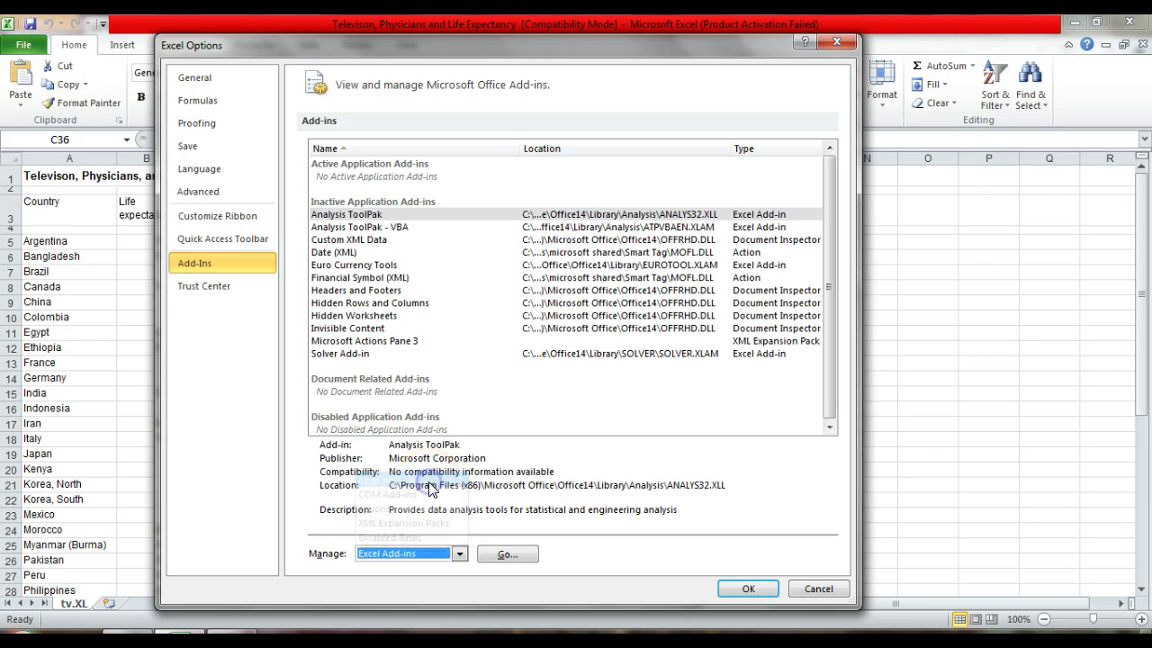
{"action": "left_click", "coordinate": [506, 556]}
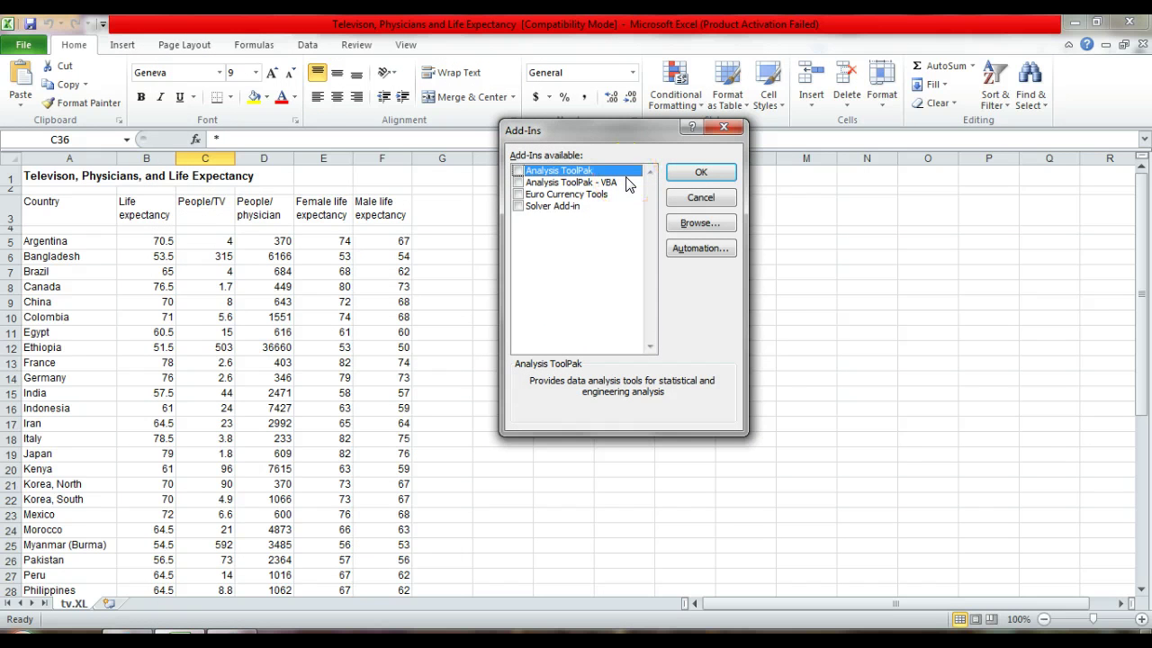
{"action": "left_click", "coordinate": [520, 172]}
{"action": "left_click", "coordinate": [708, 173]}
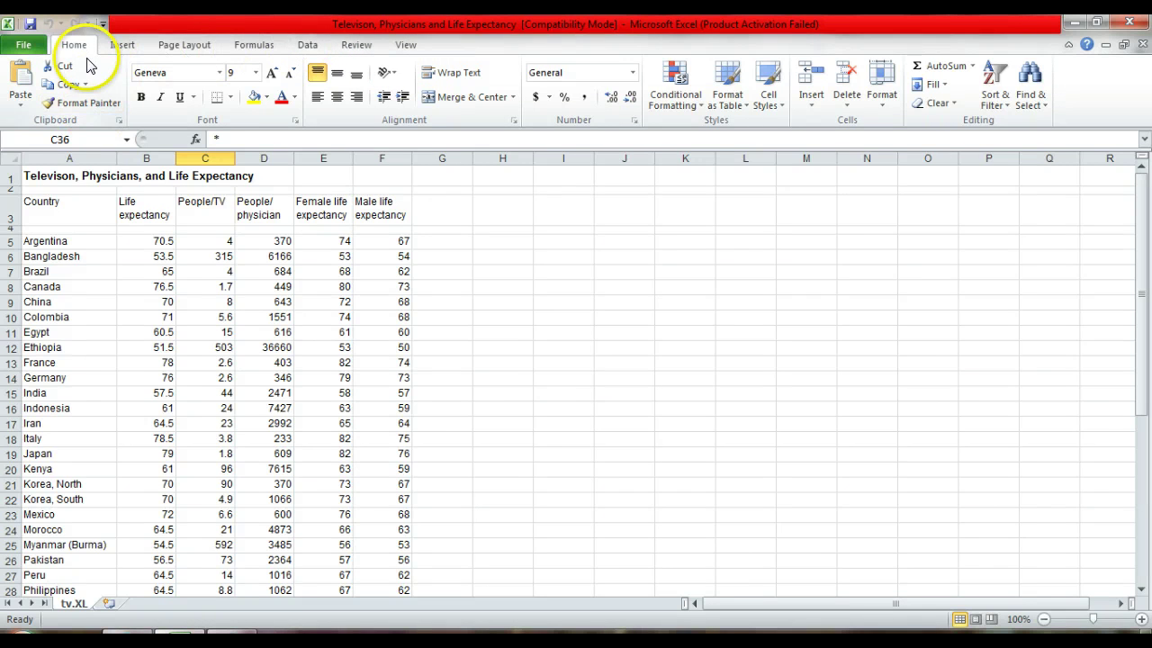
- Open the list of Data Analysis tools and select Descriptive Statistics
{"action": "left_click", "coordinate": [306, 45]}
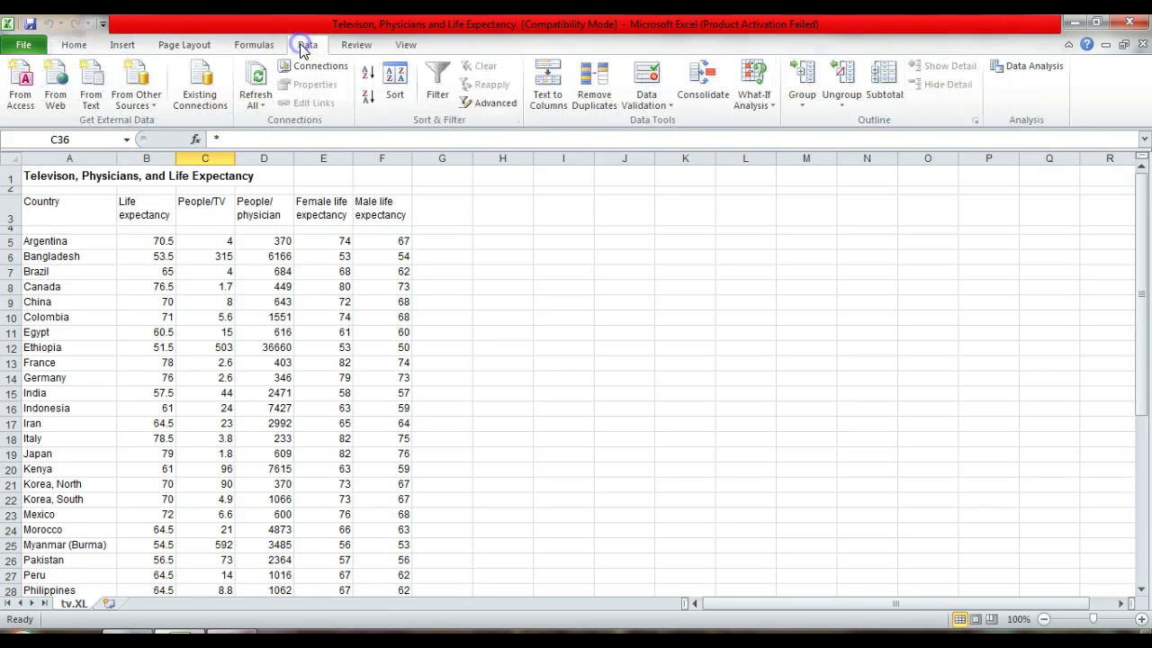
{"action": "left_click", "coordinate": [1039, 72]}
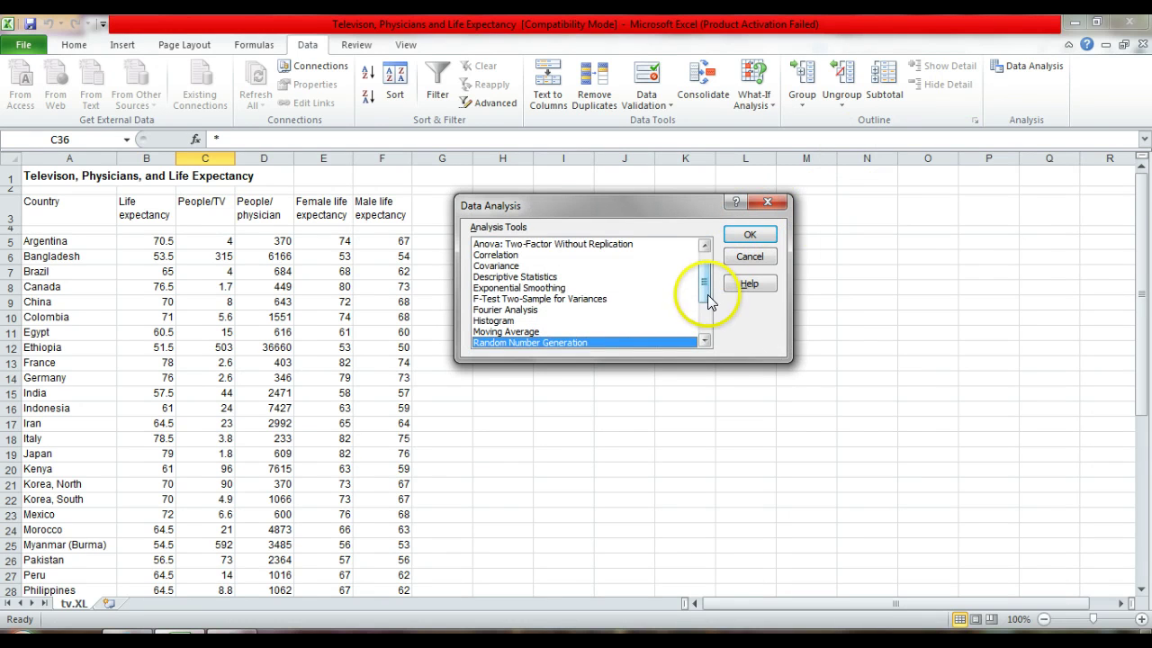
{"action": "left_click_drag", "start_coordinate": [707, 294], "coordinate": [709, 281]}
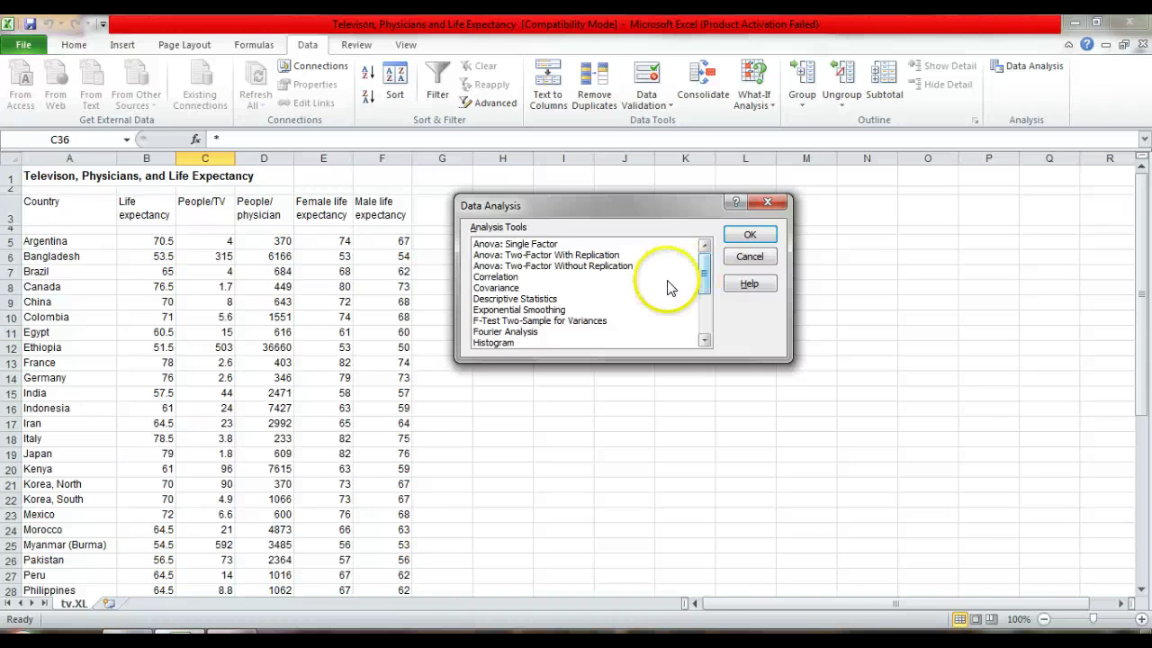
{"action": "left_click", "coordinate": [528, 299]}
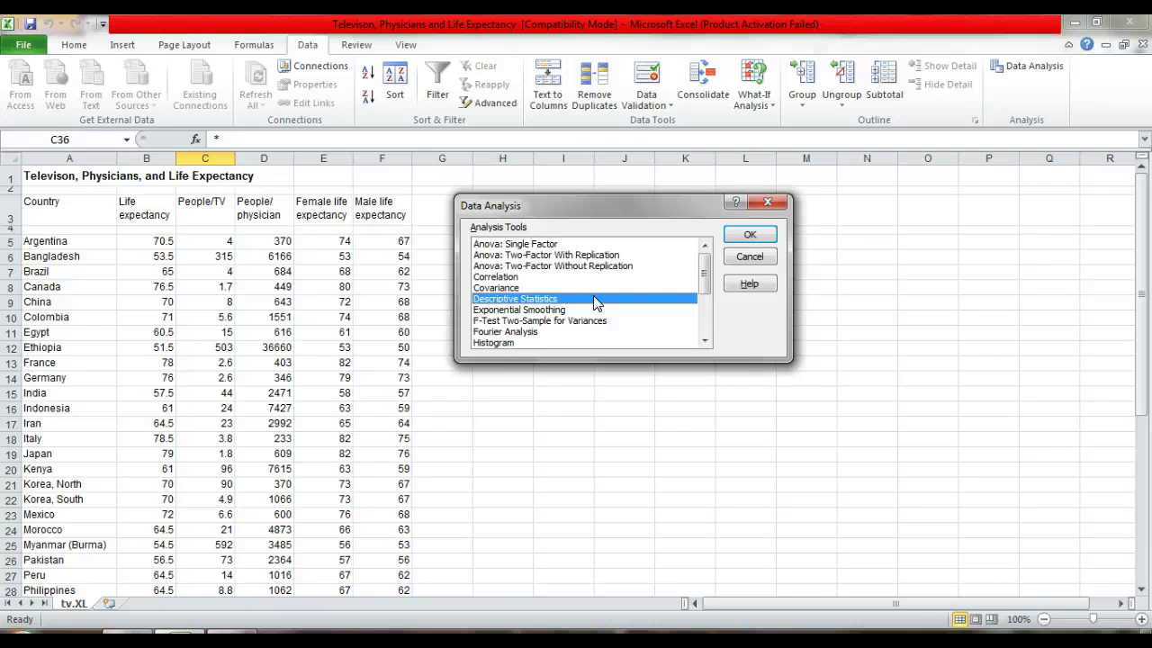
- Look through the other analysis tools on offer, such as Anova: Single Factor, Correlation and t-Test: Paired Two Sample for Means
{"action": "left_click", "coordinate": [535, 245]}
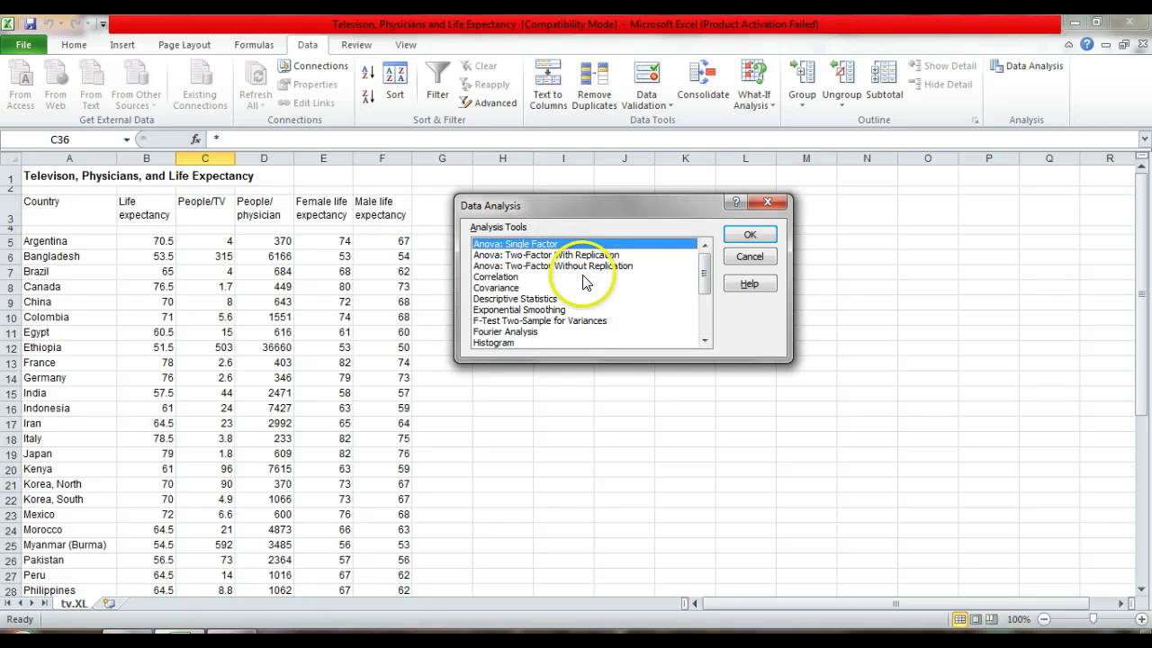
{"action": "left_click", "coordinate": [511, 277]}
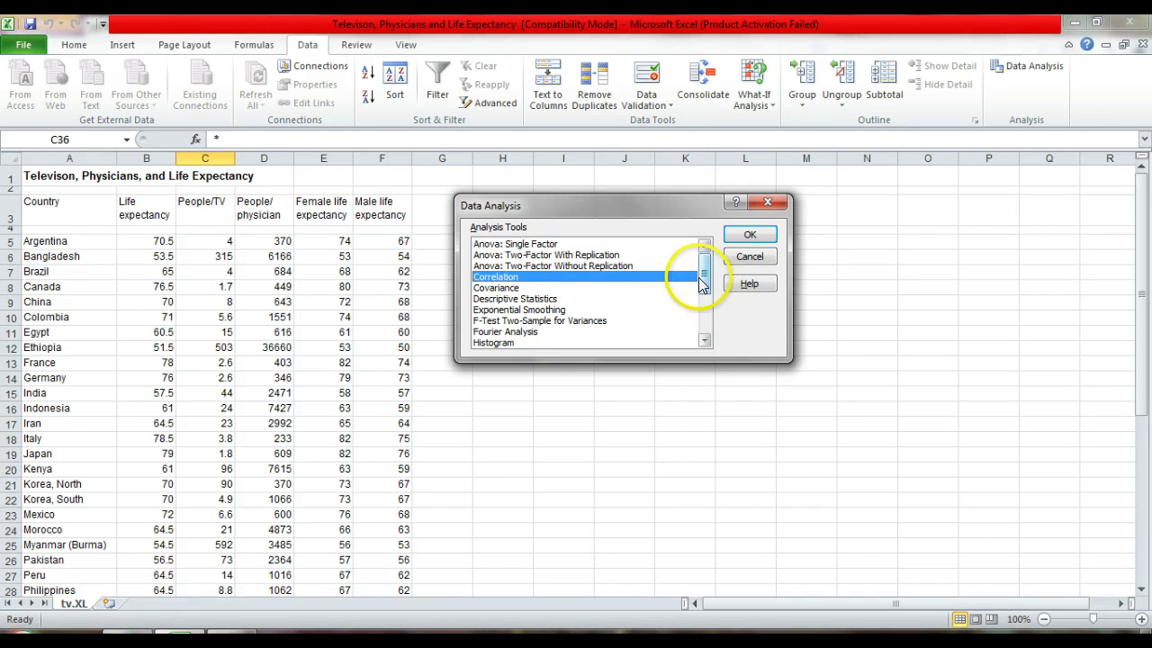
{"action": "left_click_drag", "start_coordinate": [706, 276], "coordinate": [706, 317]}
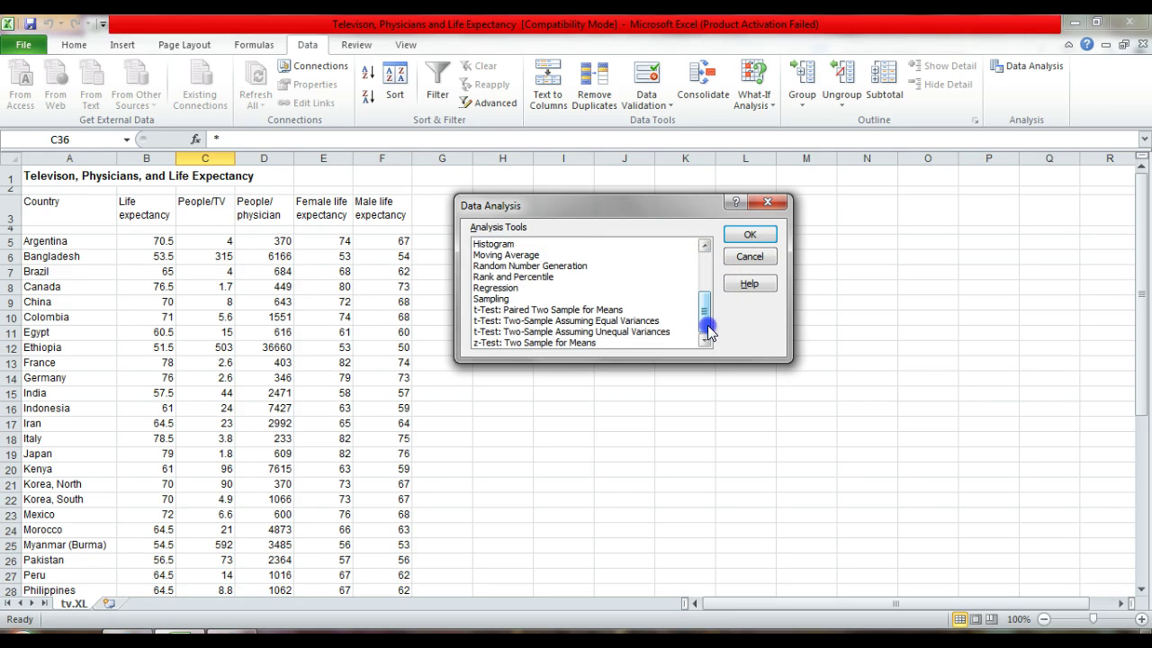
{"action": "left_click", "coordinate": [537, 320]}
{"action": "left_click", "coordinate": [532, 311]}
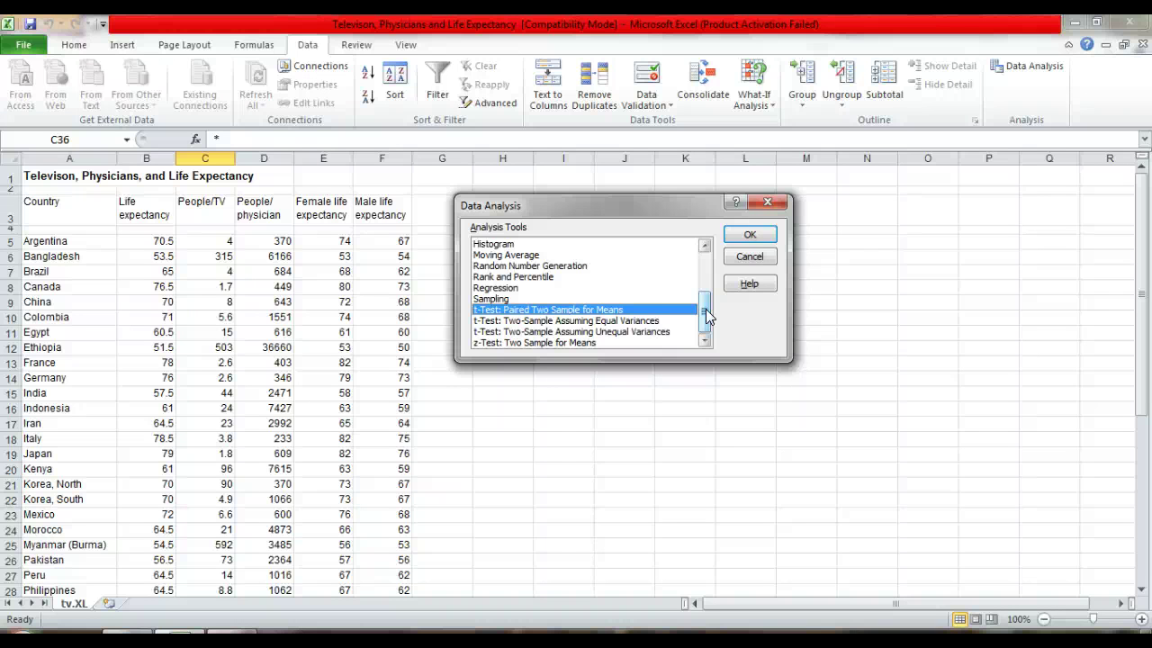
{"action": "left_click_drag", "start_coordinate": [706, 314], "coordinate": [701, 275]}
- Start a Descriptive Statistics analysis with the life expectancy column, header included, $B$3:$B$44, as the input range
{"action": "left_click", "coordinate": [553, 298]}
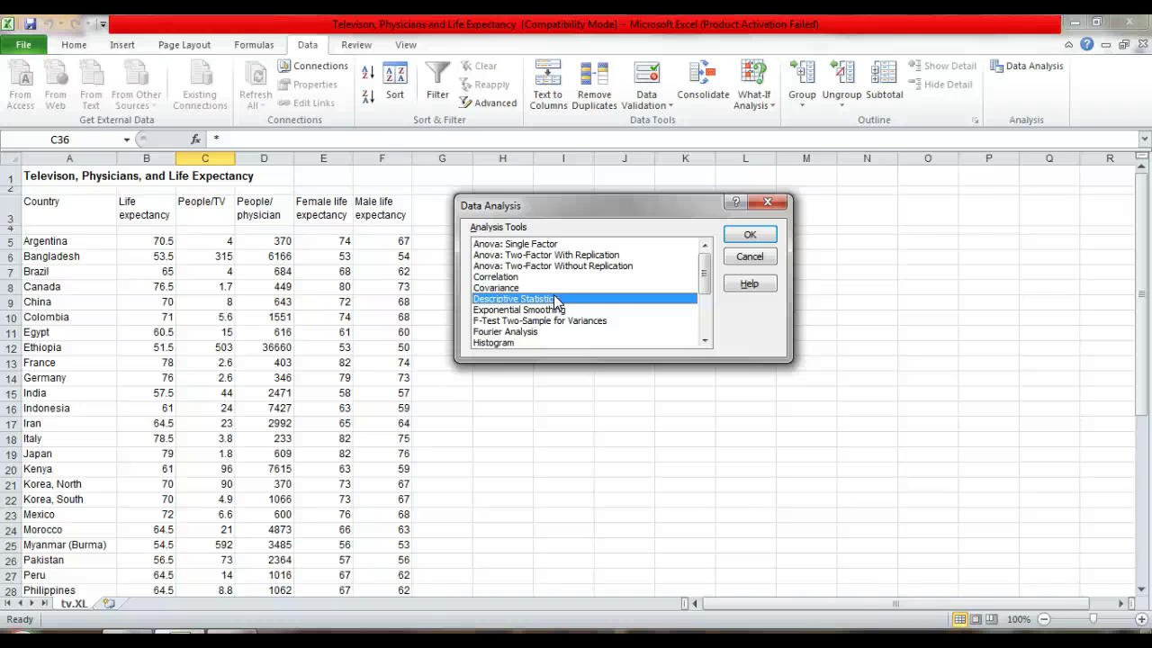
{"action": "left_click", "coordinate": [759, 237]}
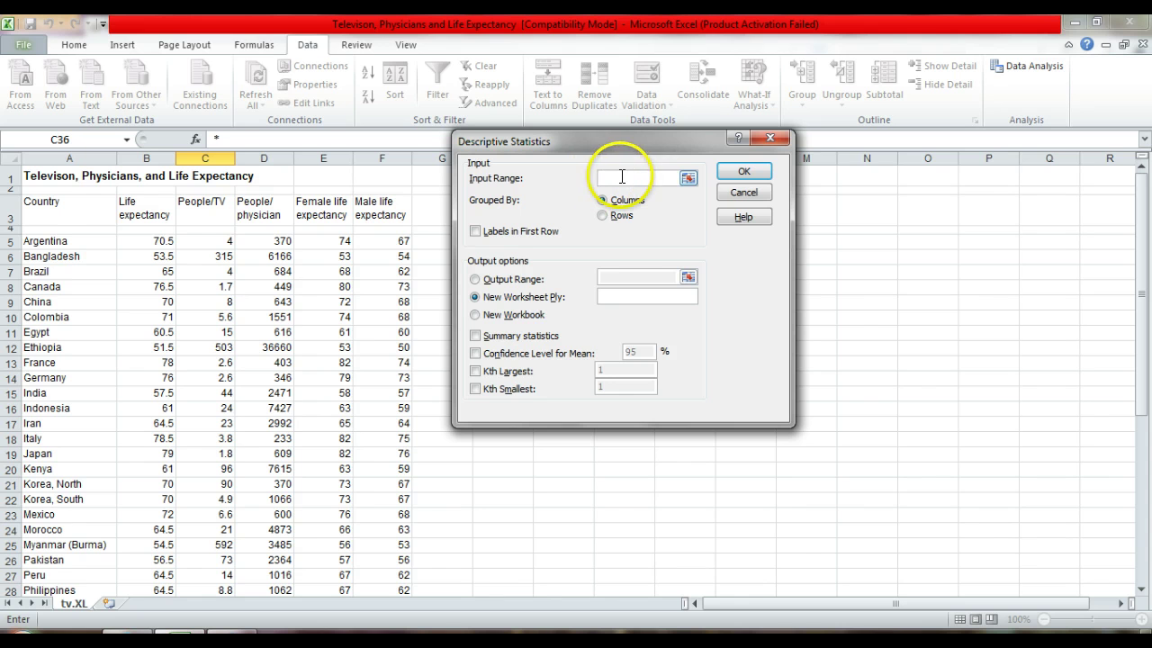
{"action": "left_click", "coordinate": [159, 216]}
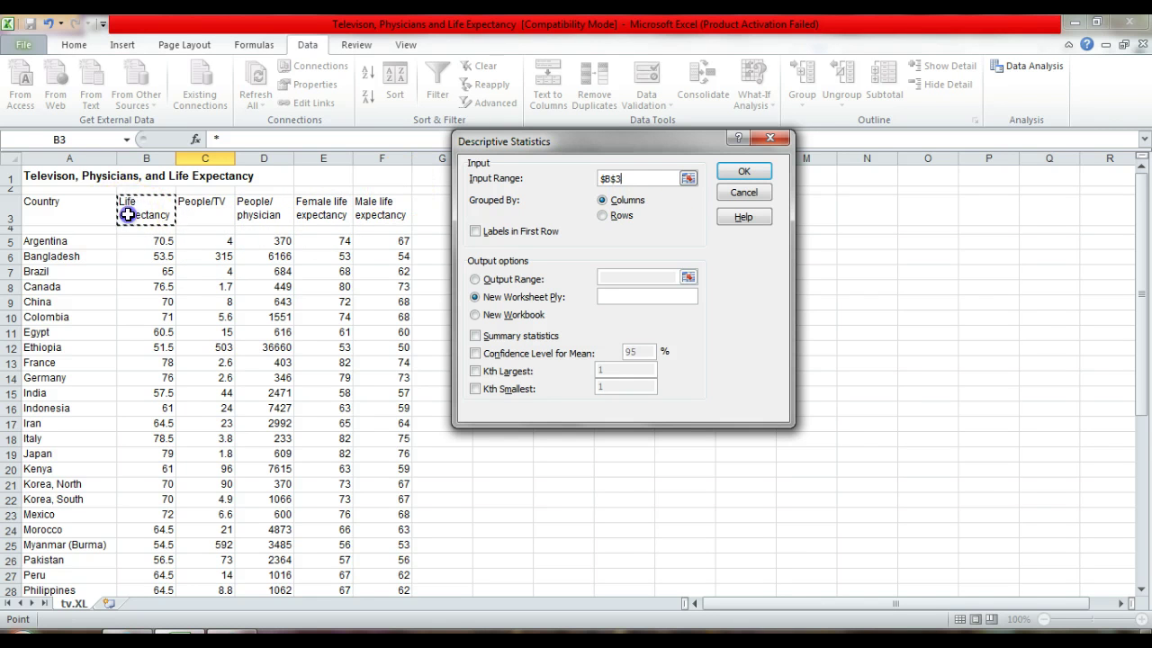
{"action": "left_click_drag", "start_coordinate": [128, 215], "coordinate": [145, 538]}
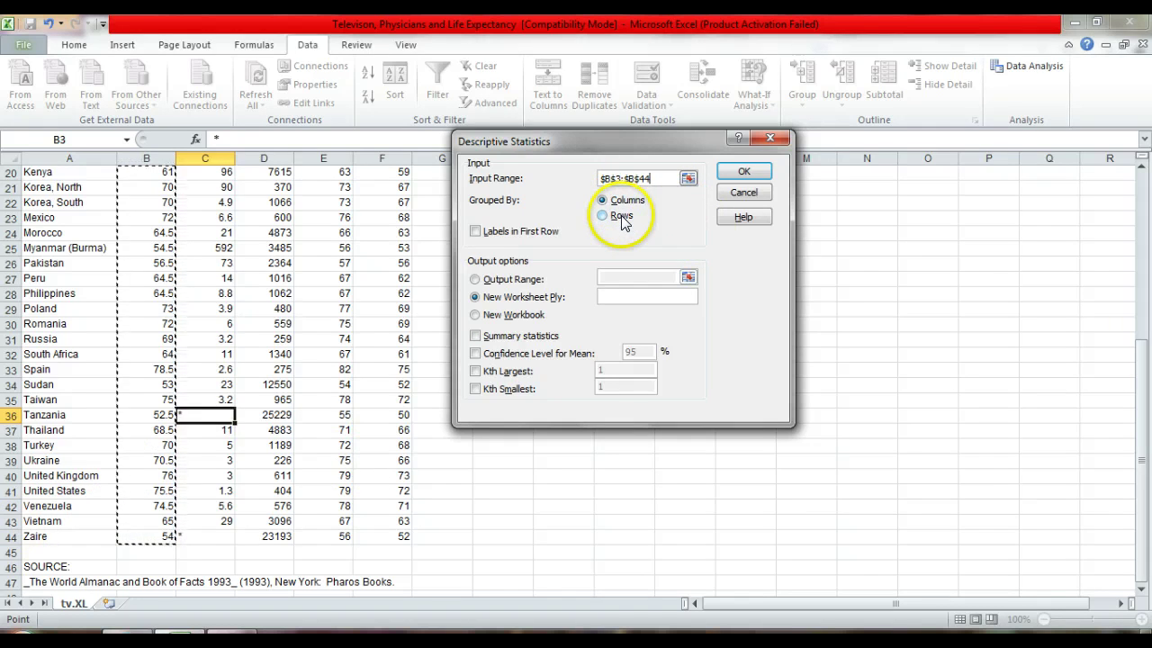
{"action": "left_click_drag", "start_coordinate": [1143, 501], "coordinate": [1145, 297]}
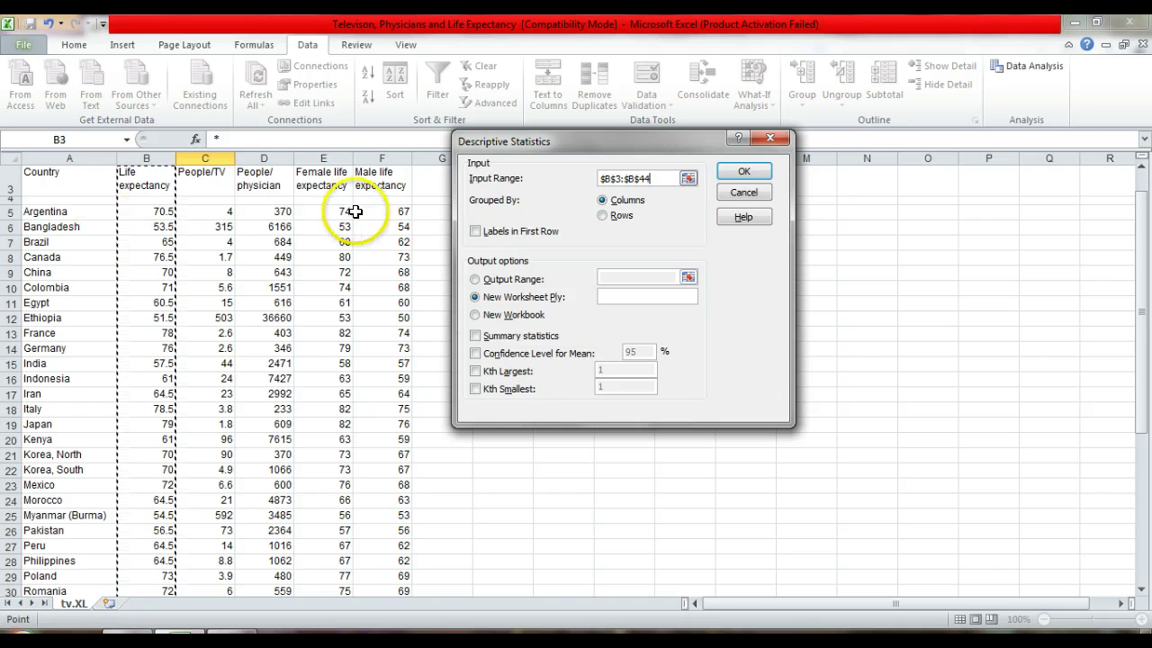
- Mark the first row as labels, include summary statistics, and generate the analysis on a new worksheet
{"action": "left_click", "coordinate": [476, 232]}
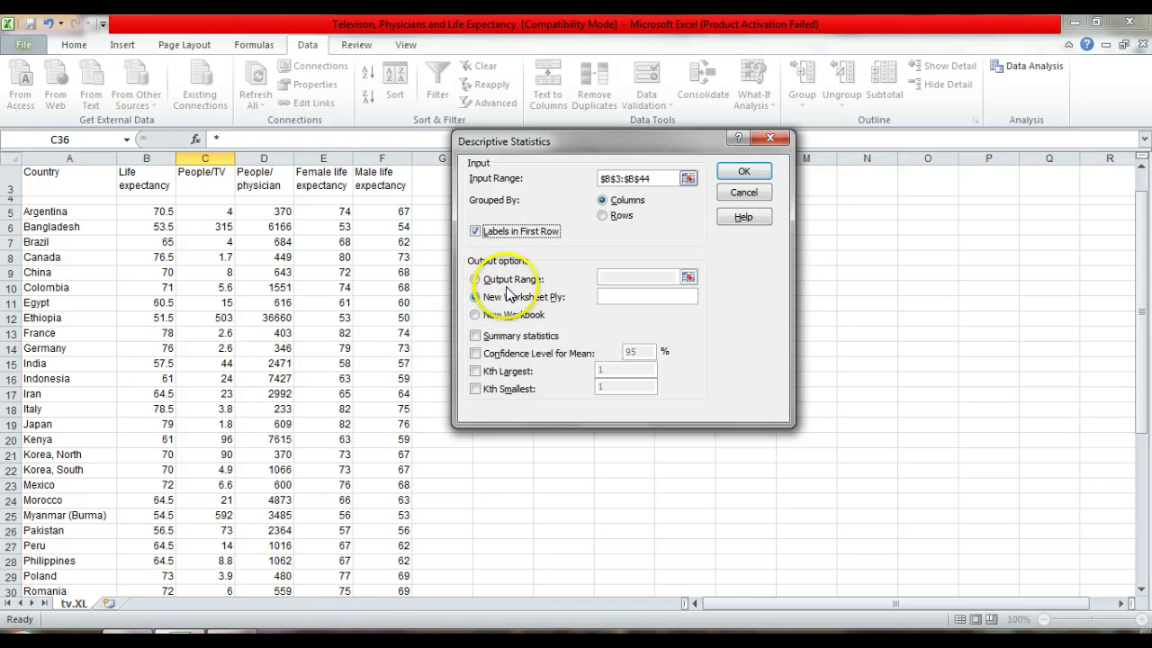
{"action": "left_click", "coordinate": [476, 337]}
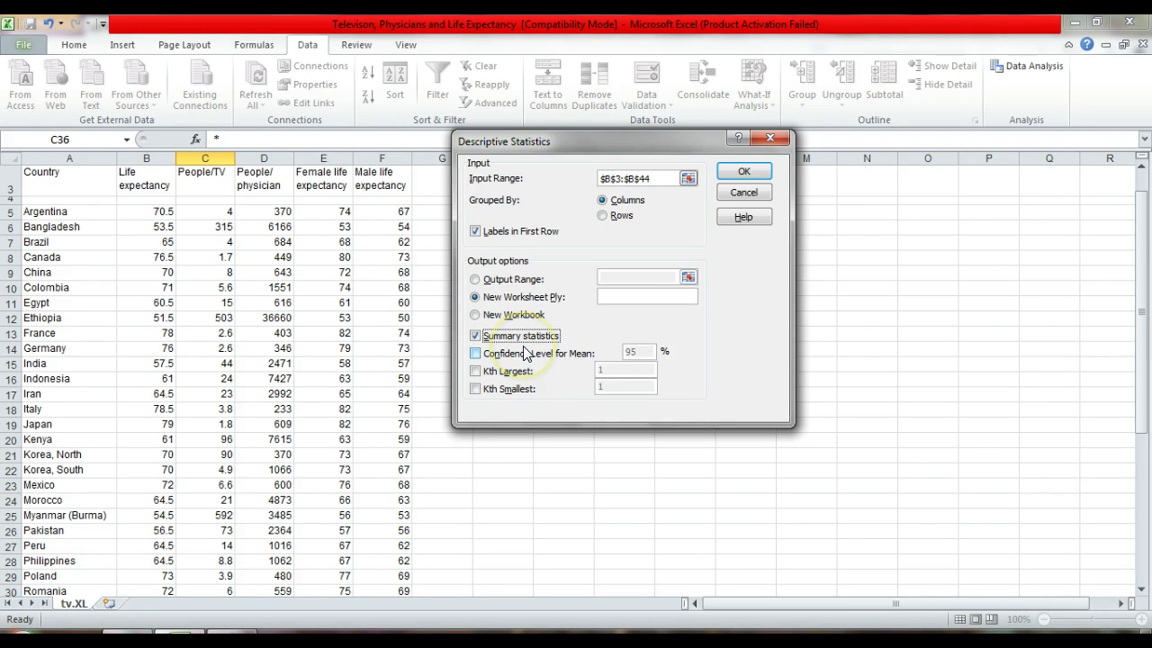
{"action": "left_click", "coordinate": [745, 175]}
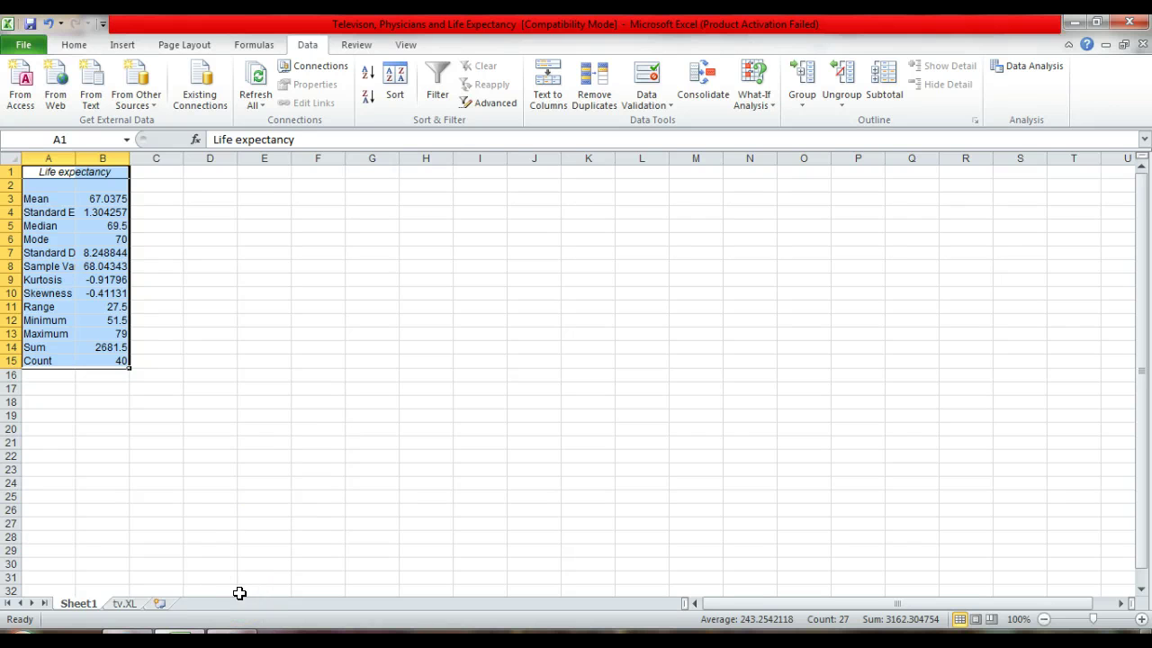
- Check the new results sheet against the tv.XL data sheet and rename the results sheet as LE - Desc
{"action": "left_click", "coordinate": [81, 606]}
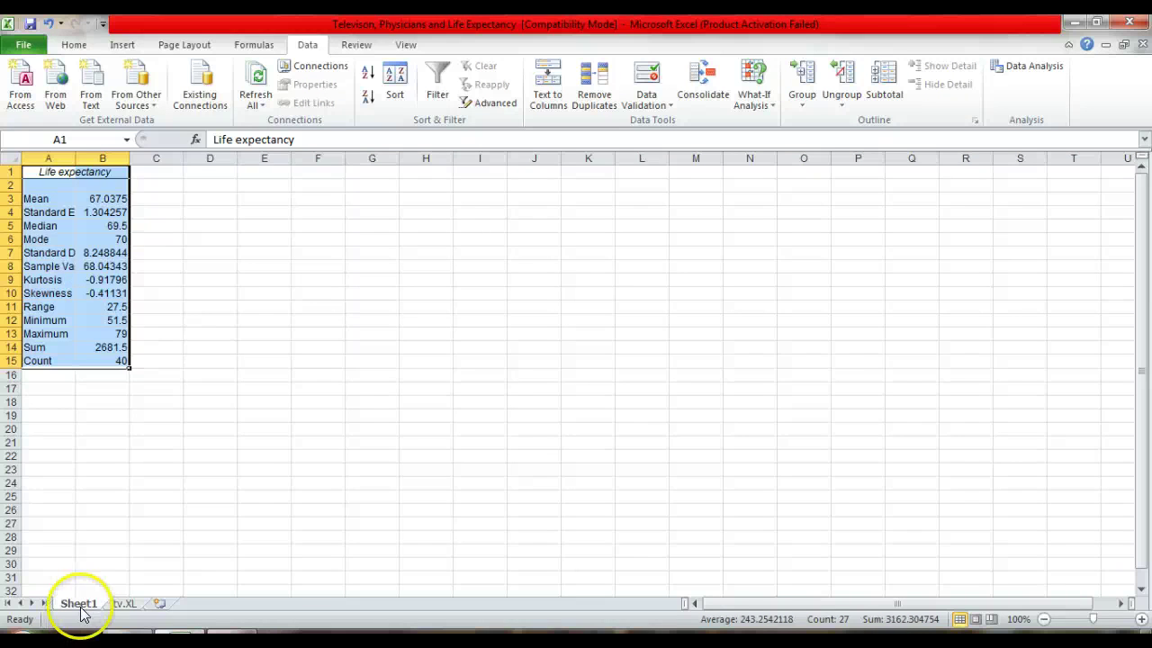
{"action": "left_click", "coordinate": [126, 603]}
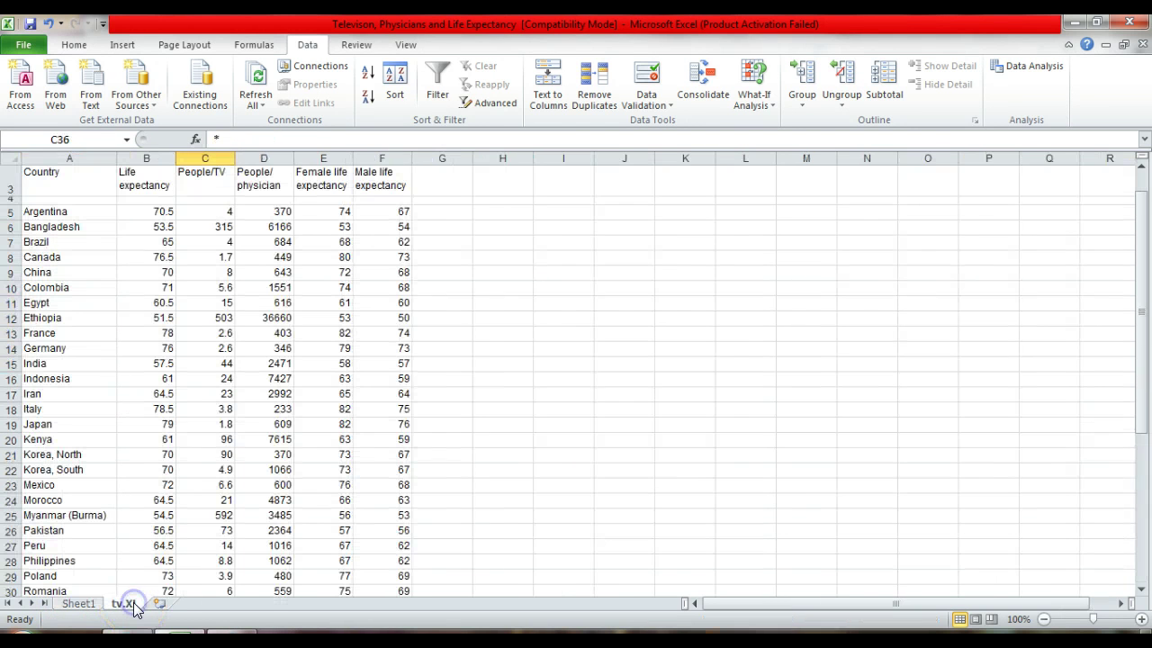
{"action": "left_click", "coordinate": [79, 604]}
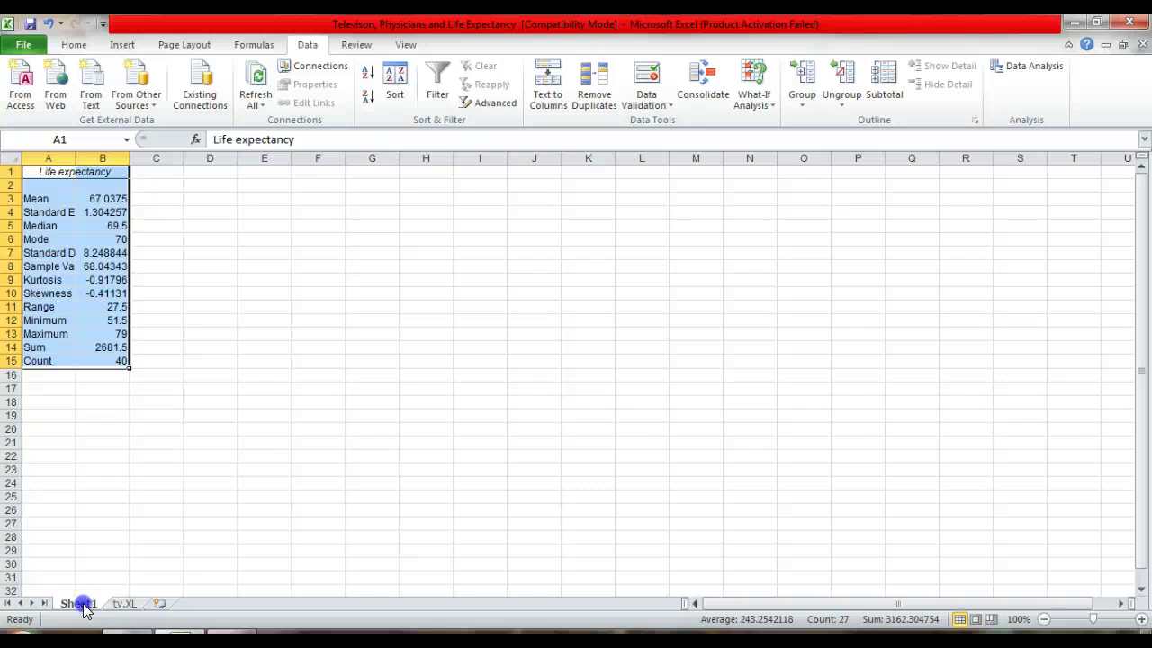
{"action": "double_click", "coordinate": [81, 604]}
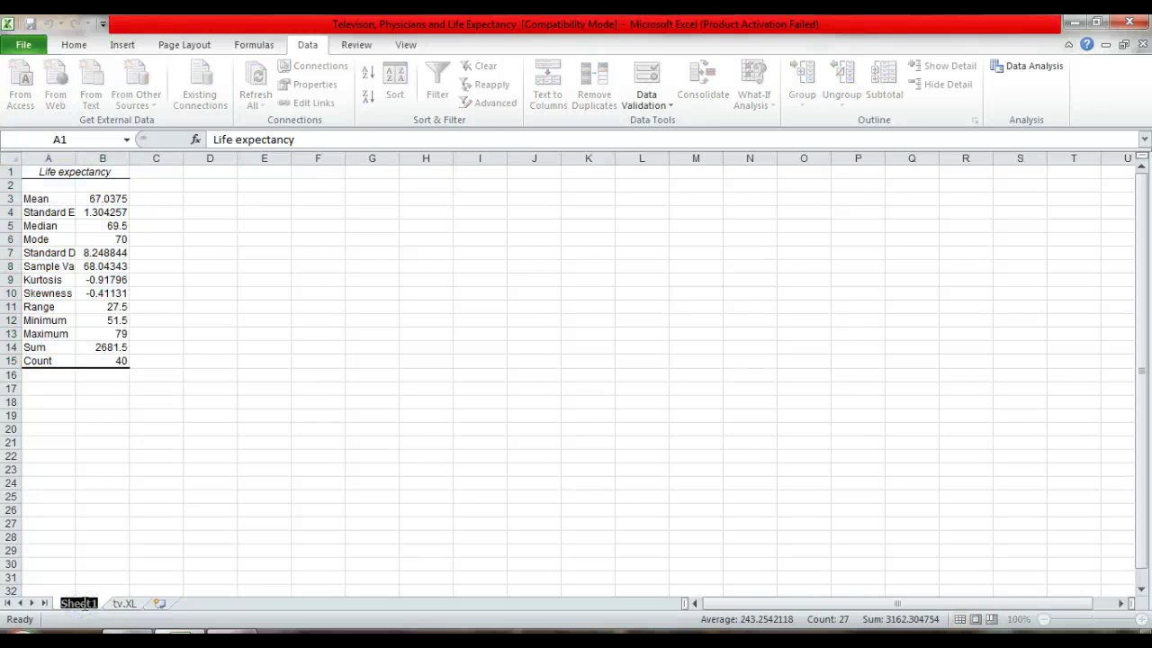
{"action": "type", "text": "LE -"}
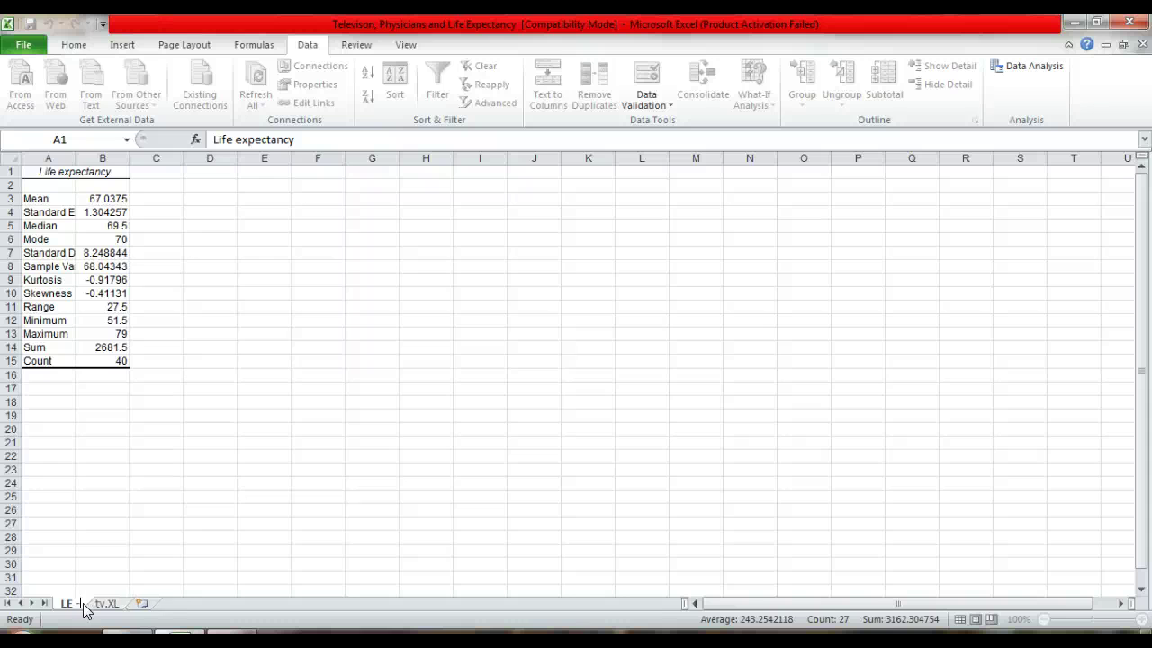
{"action": "type", "text": " Desc"}
{"action": "key", "text": "Return"}
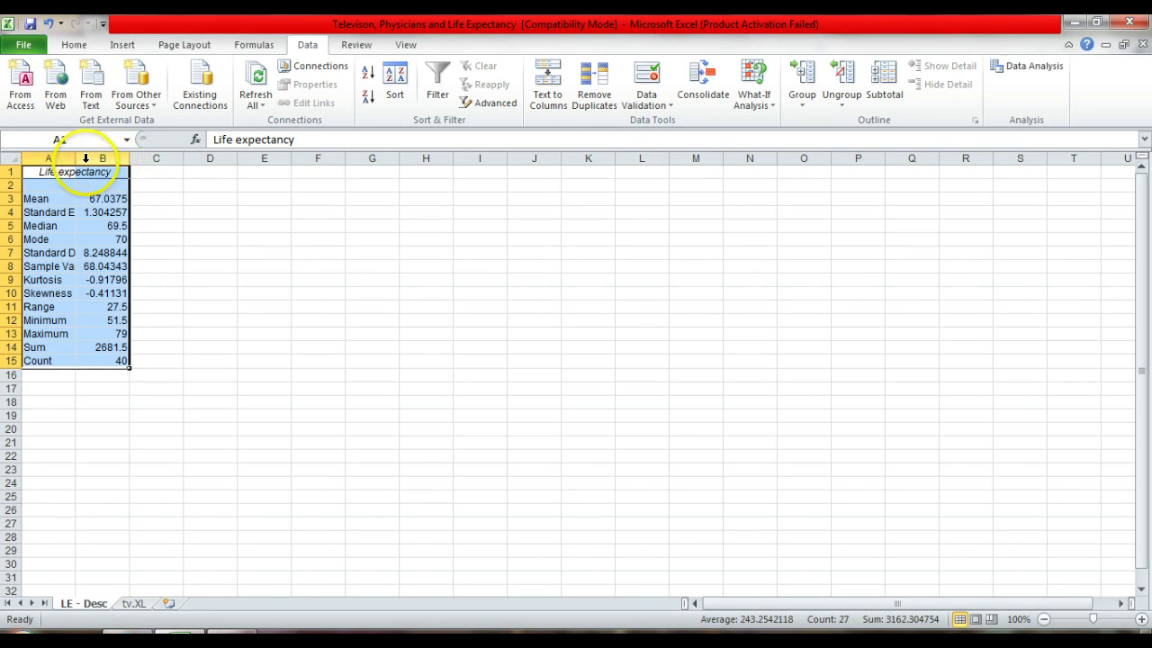
- Widen column A of the results sheet so the full statistic names fit, and select the Mean label cell
{"action": "left_click_drag", "start_coordinate": [75, 162], "coordinate": [142, 160]}
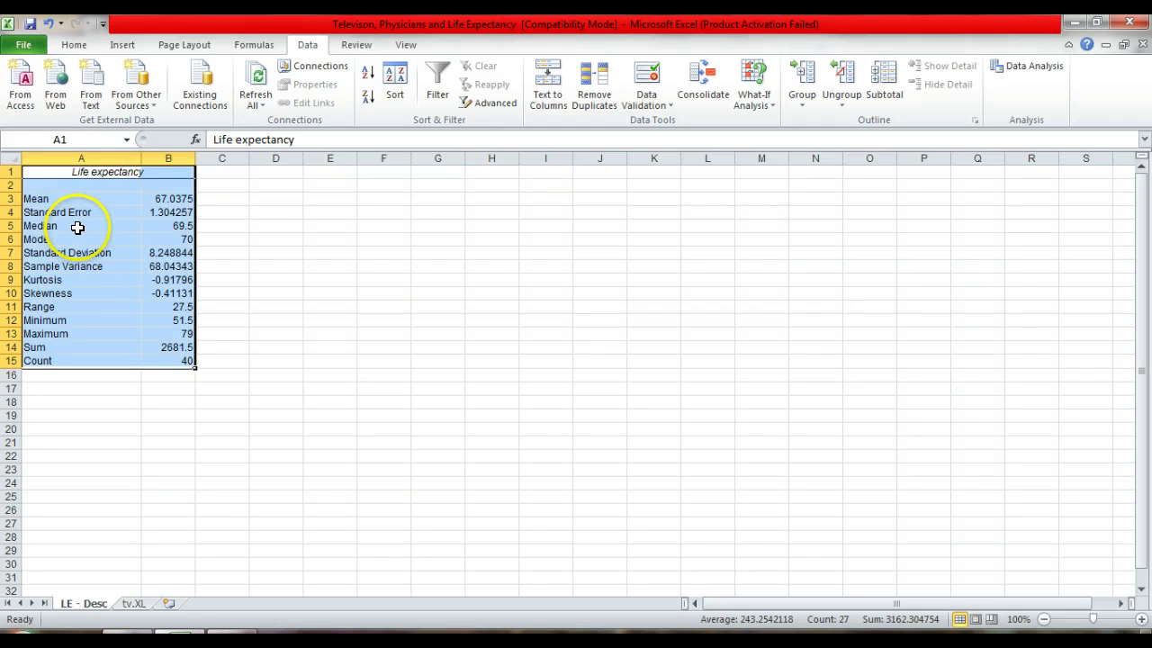
{"action": "left_click", "coordinate": [122, 192]}
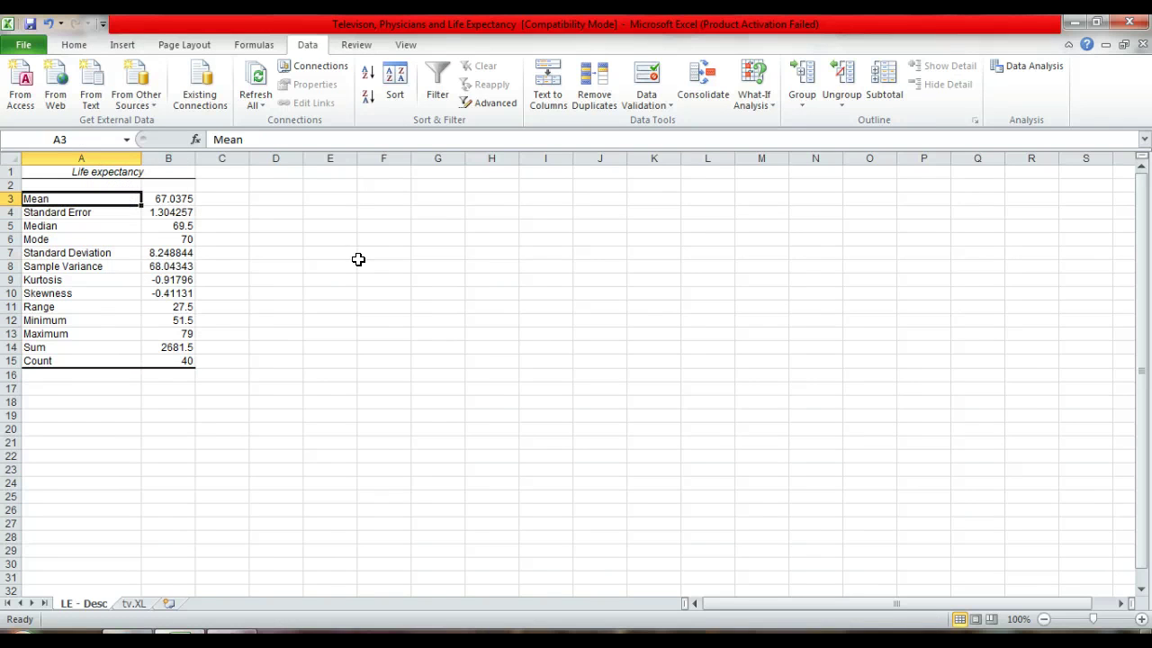
- Go through the statistic labels in column A one by one, from Standard Error down to Count
{"action": "key", "text": "Down"}
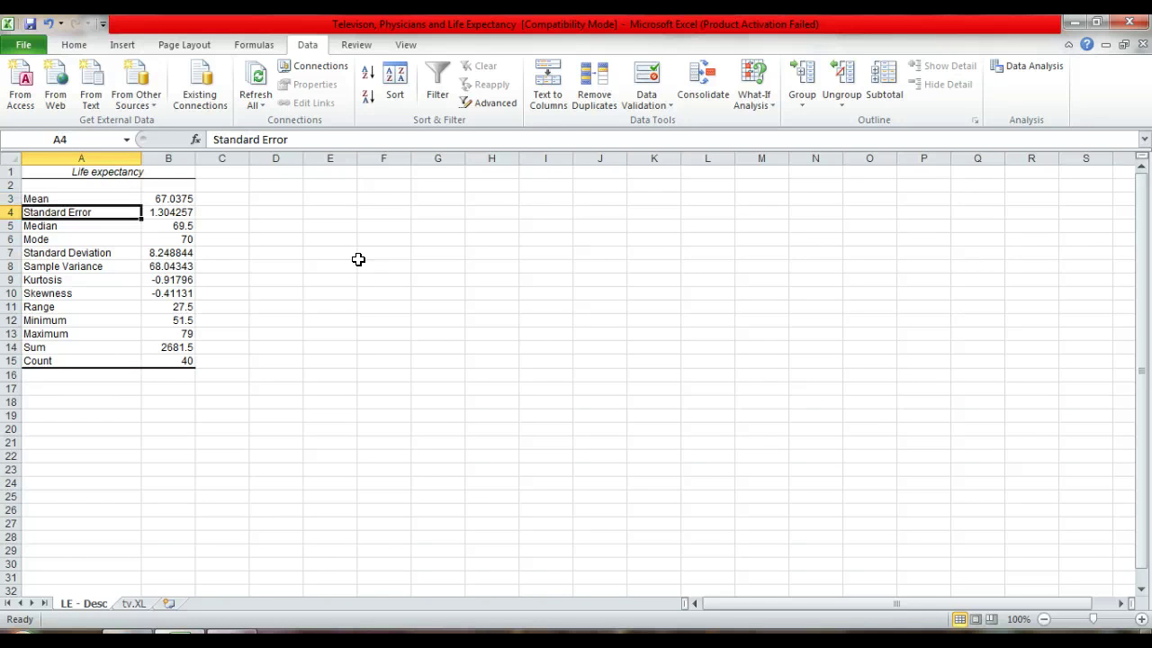
{"action": "key", "text": "Down"}
{"action": "key", "text": "Down"}
{"action": "key", "text": "Down"}
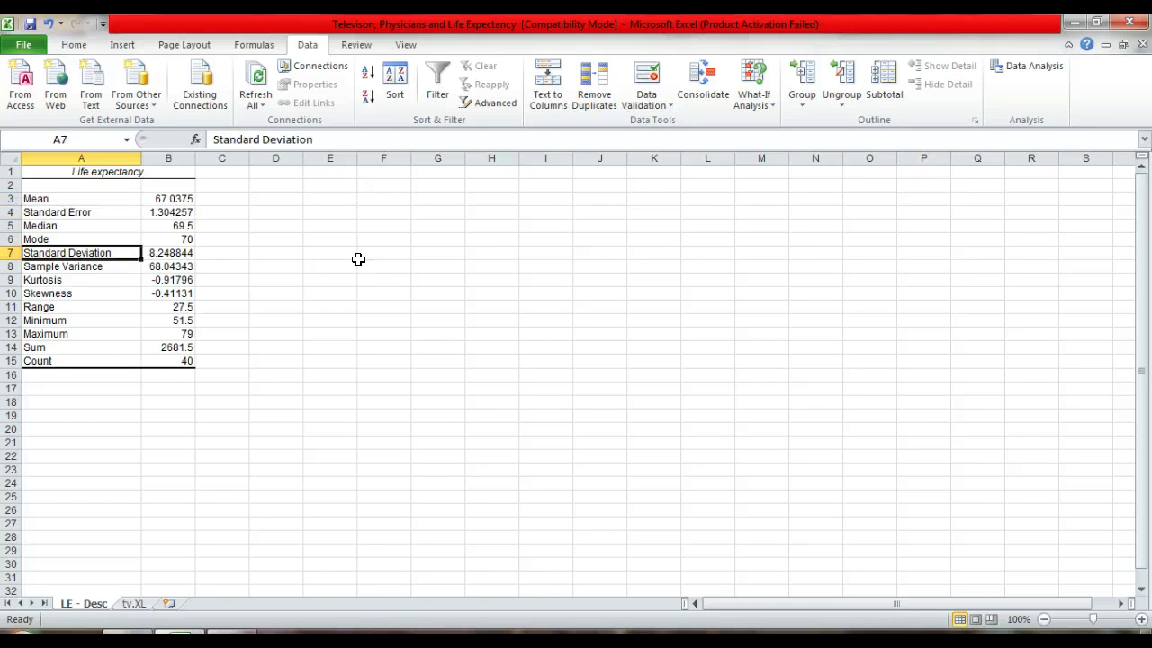
{"action": "key", "text": "Down"}
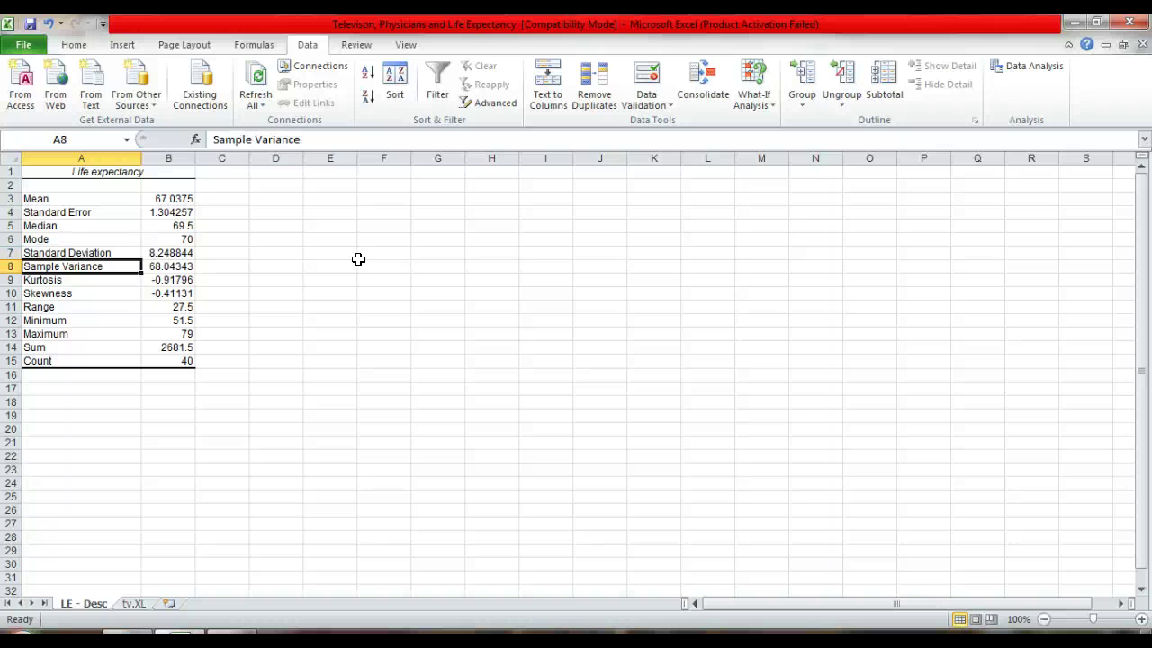
{"action": "key", "text": "Down"}
{"action": "key", "text": "Down"}
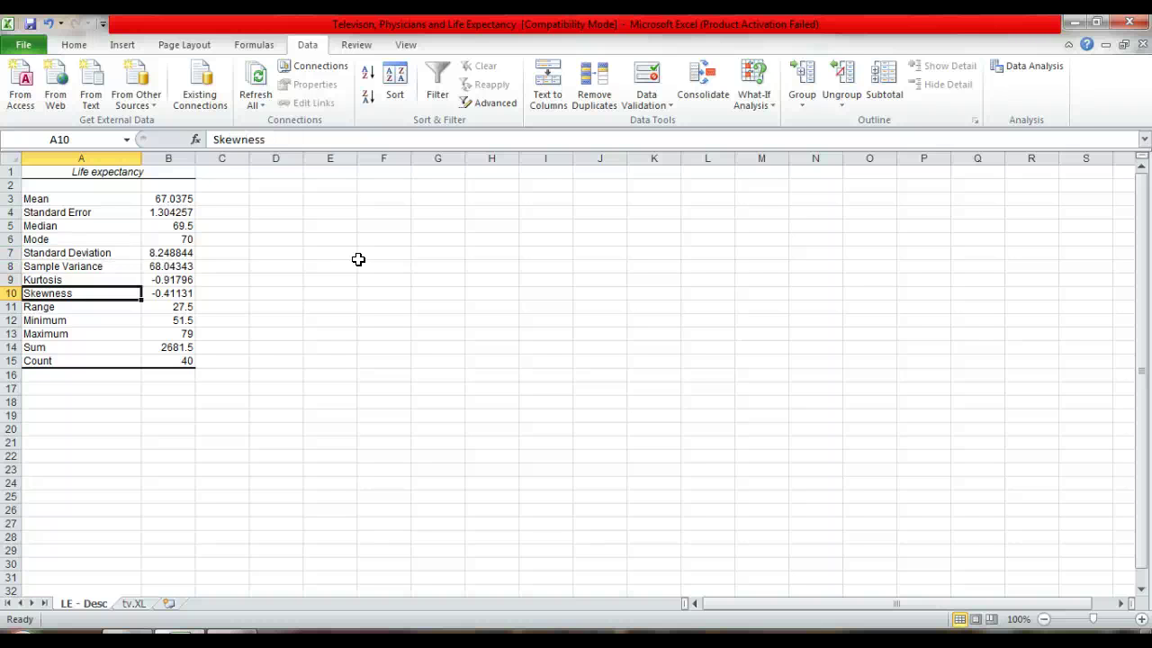
{"action": "key", "text": "Down"}
{"action": "key", "text": "Down"}
{"action": "key", "text": "Down"}
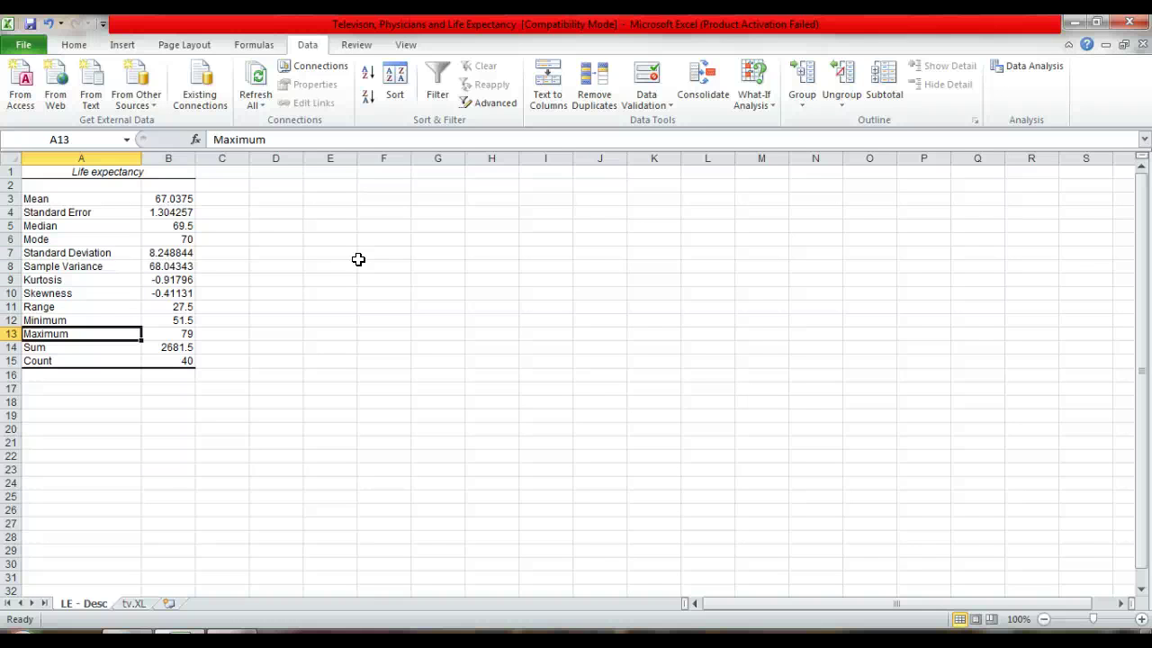
{"action": "key", "text": "Down"}
{"action": "key", "text": "Down"}
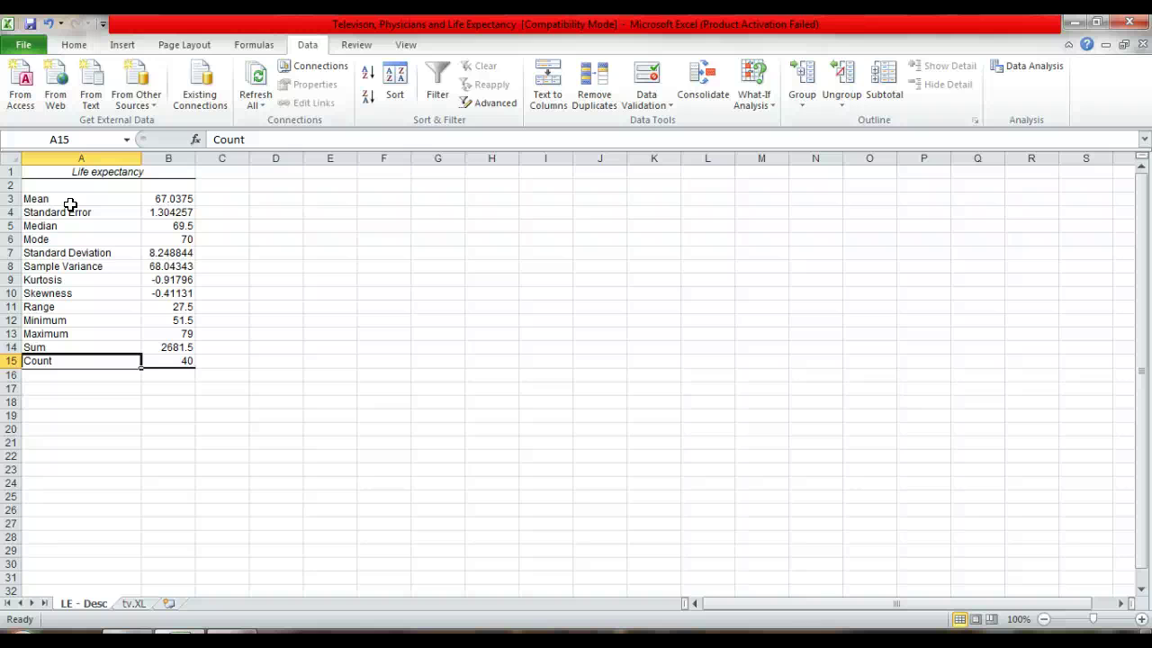
- Highlight the rows of the three measures of centre together: Mean, Median and Mode
{"action": "left_click", "coordinate": [13, 198]}
{"action": "left_click", "coordinate": [14, 225], "text": "ctrl"}
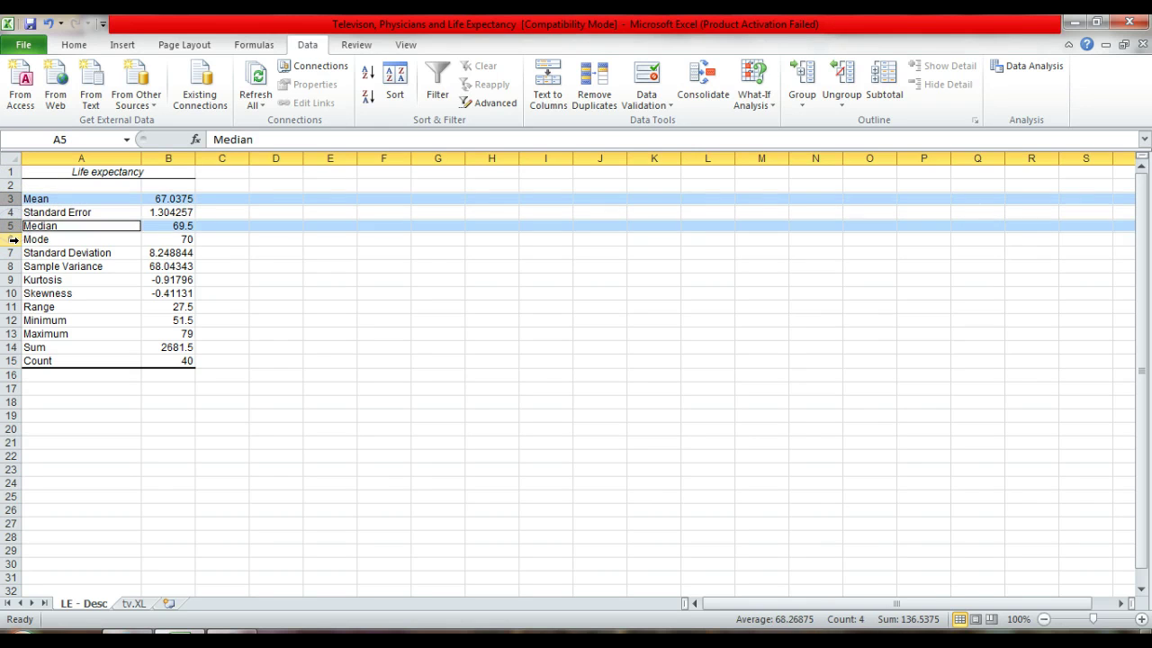
{"action": "left_click", "coordinate": [14, 239], "text": "ctrl"}
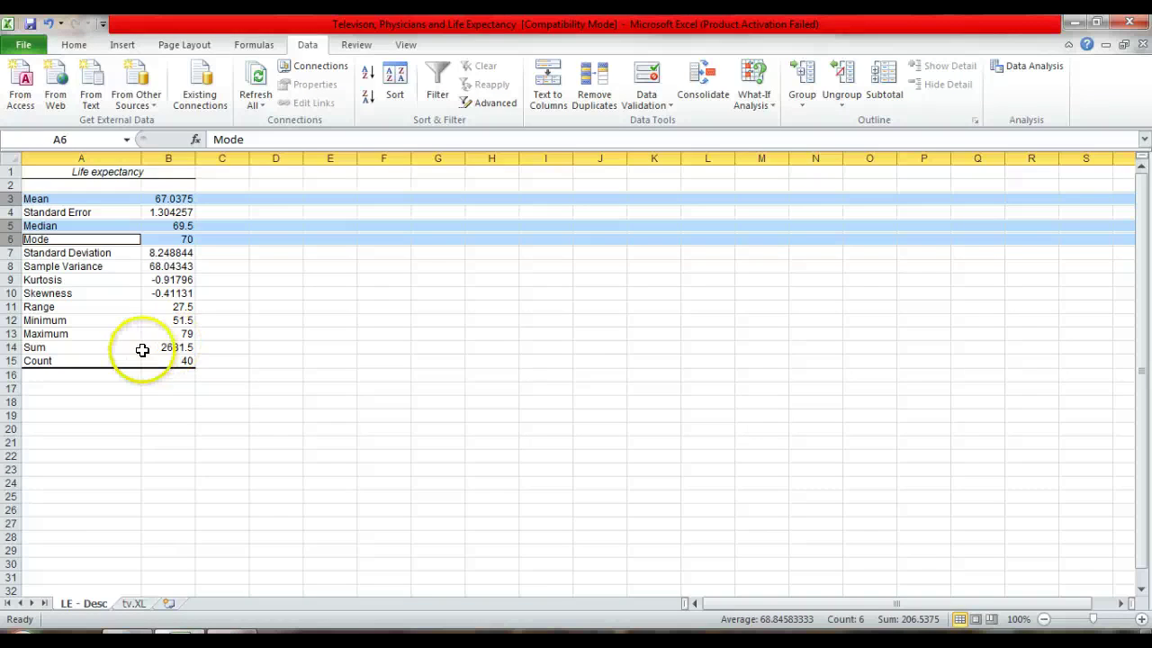
- On the tv.XL sheet, select every life expectancy cell equal to the mode of 70: China, both Koreas and Turkey
{"action": "left_click", "coordinate": [128, 605]}
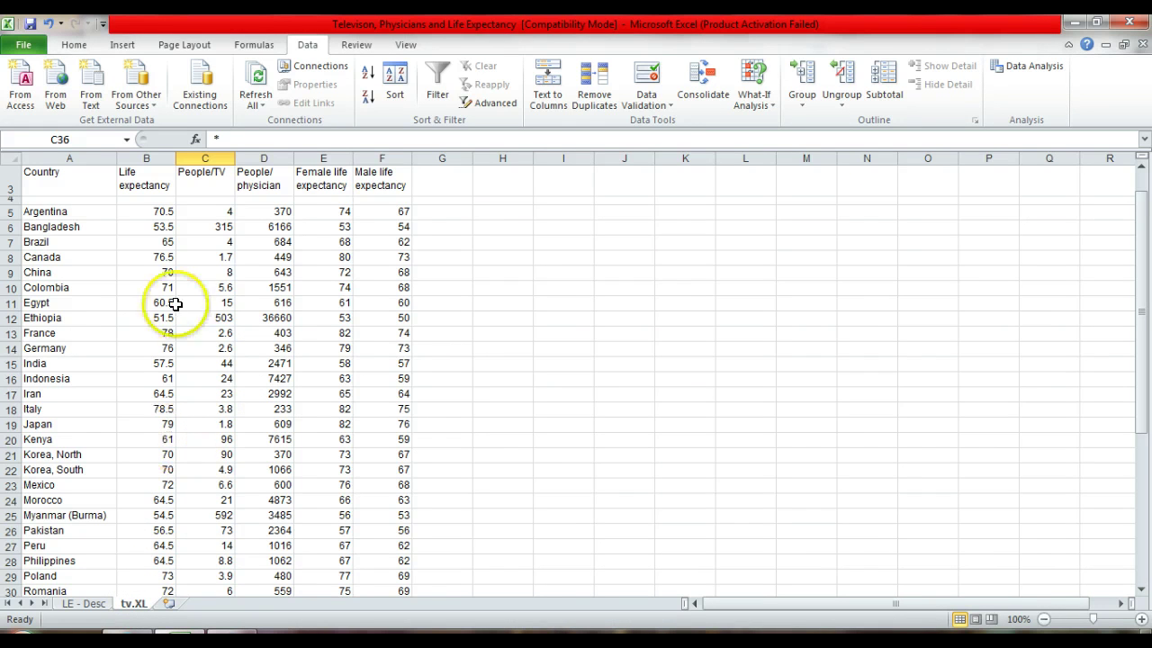
{"action": "left_click", "coordinate": [151, 272]}
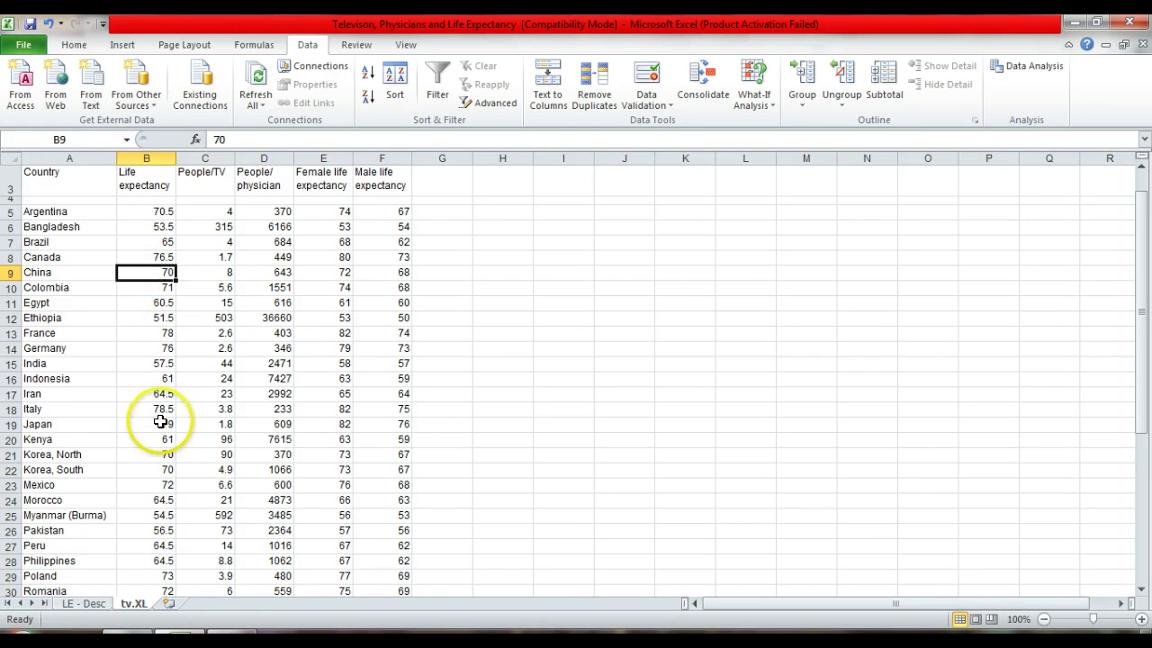
{"action": "left_click", "coordinate": [144, 455], "text": "ctrl"}
{"action": "left_click", "coordinate": [144, 469], "text": "ctrl"}
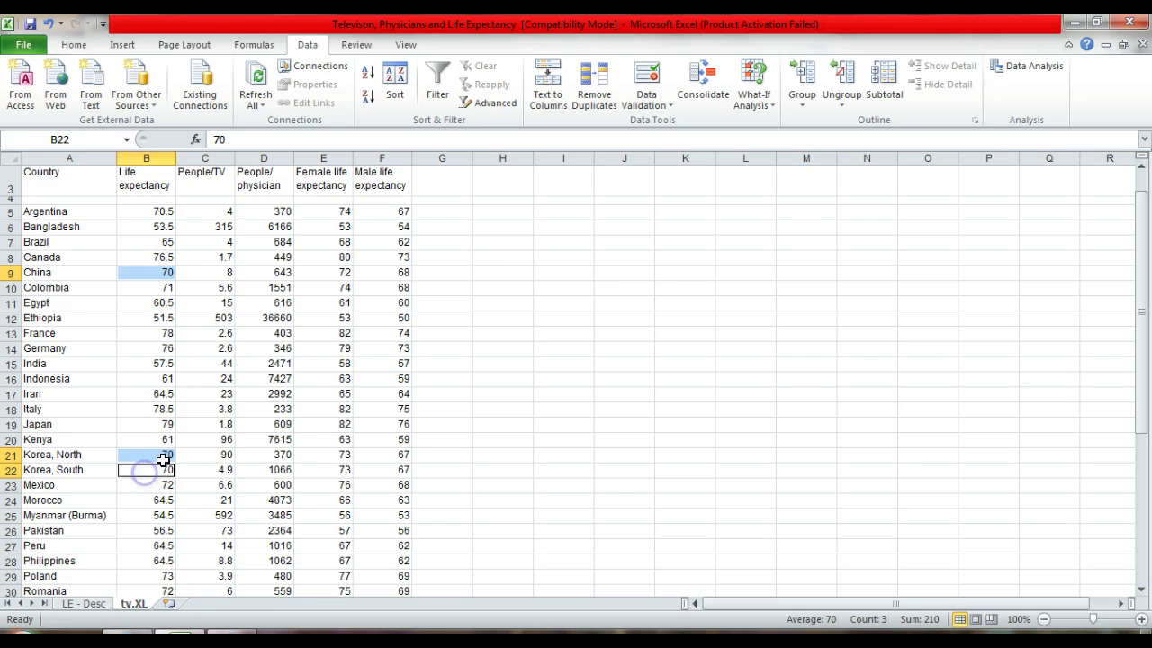
{"action": "left_click_drag", "start_coordinate": [1140, 316], "coordinate": [1136, 437]}
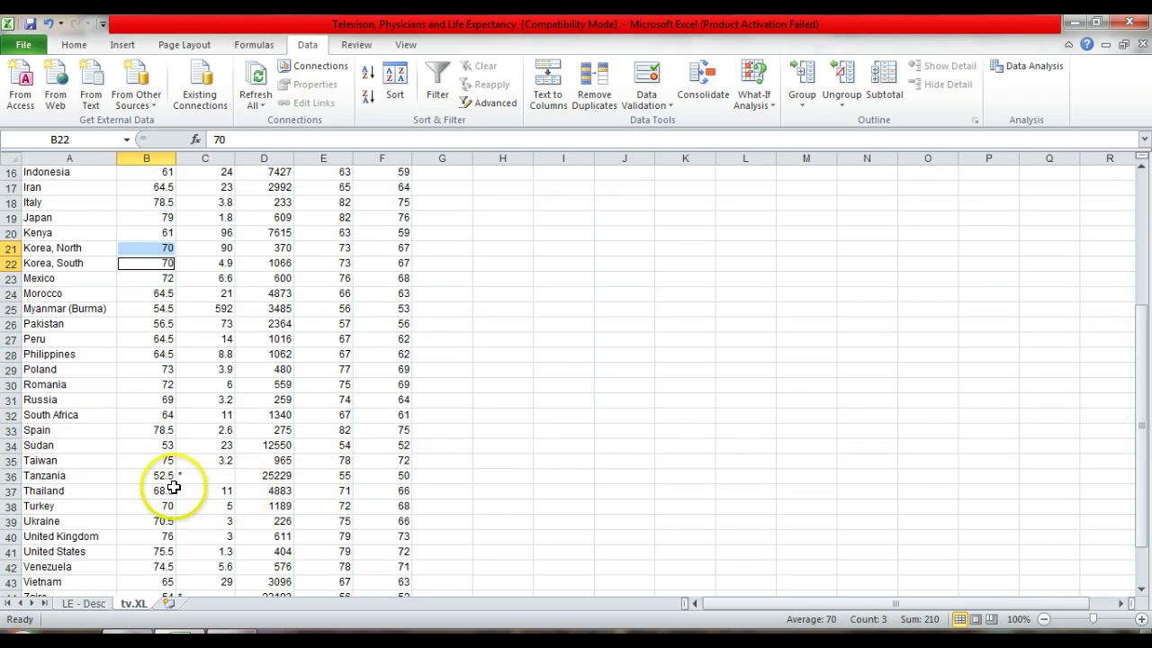
{"action": "left_click", "coordinate": [155, 506], "text": "ctrl"}
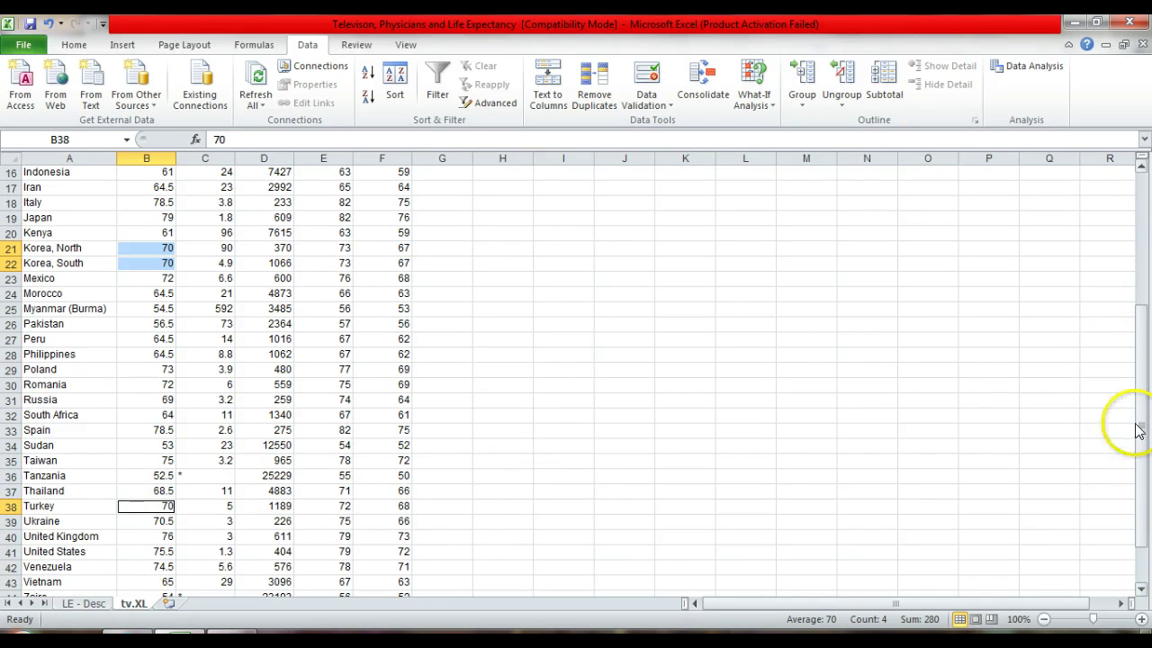
{"action": "left_click_drag", "start_coordinate": [1140, 444], "coordinate": [1139, 309]}
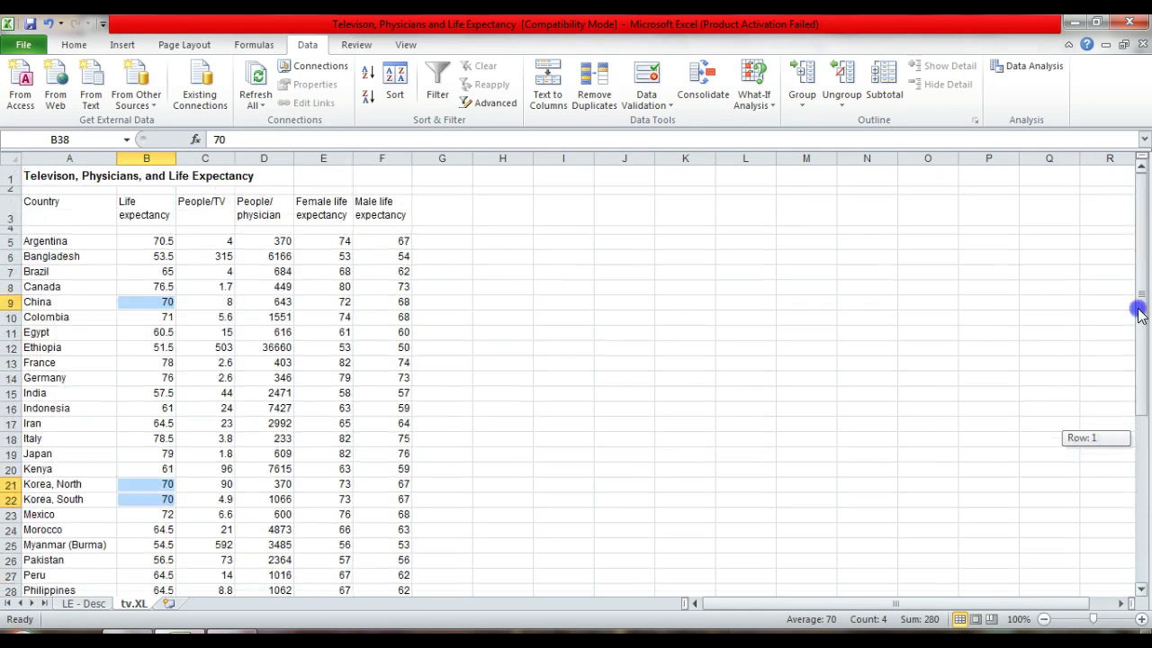
- Return to the LE - Desc sheet and highlight the Median row, followed by the Mean row
{"action": "left_click", "coordinate": [101, 604]}
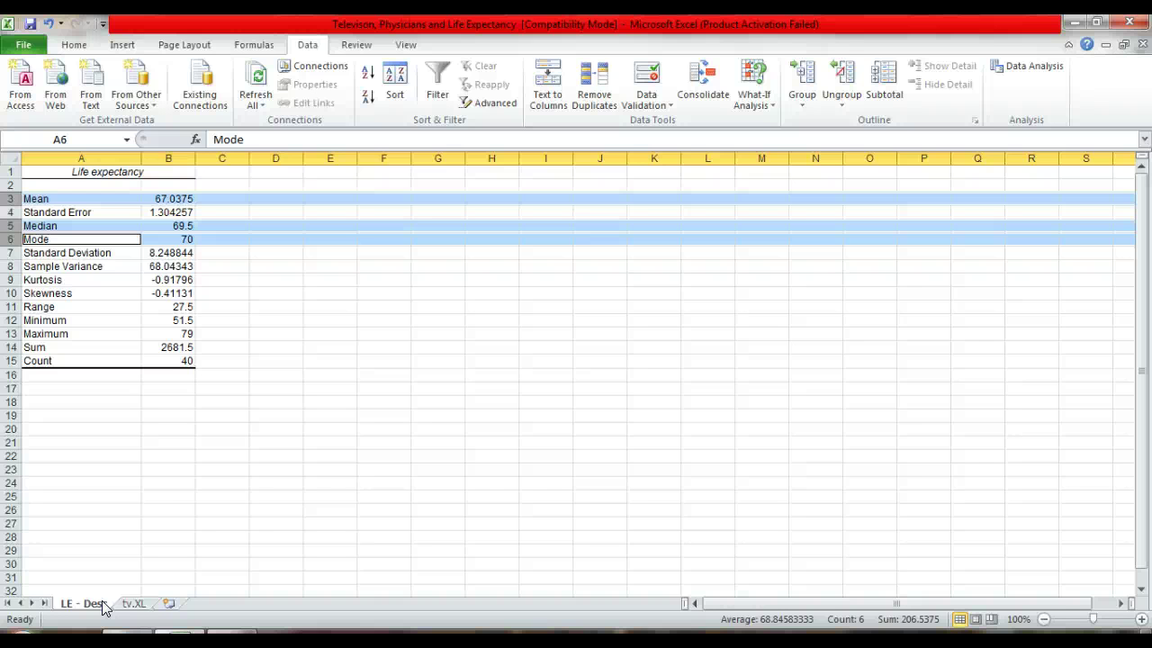
{"action": "left_click", "coordinate": [10, 226]}
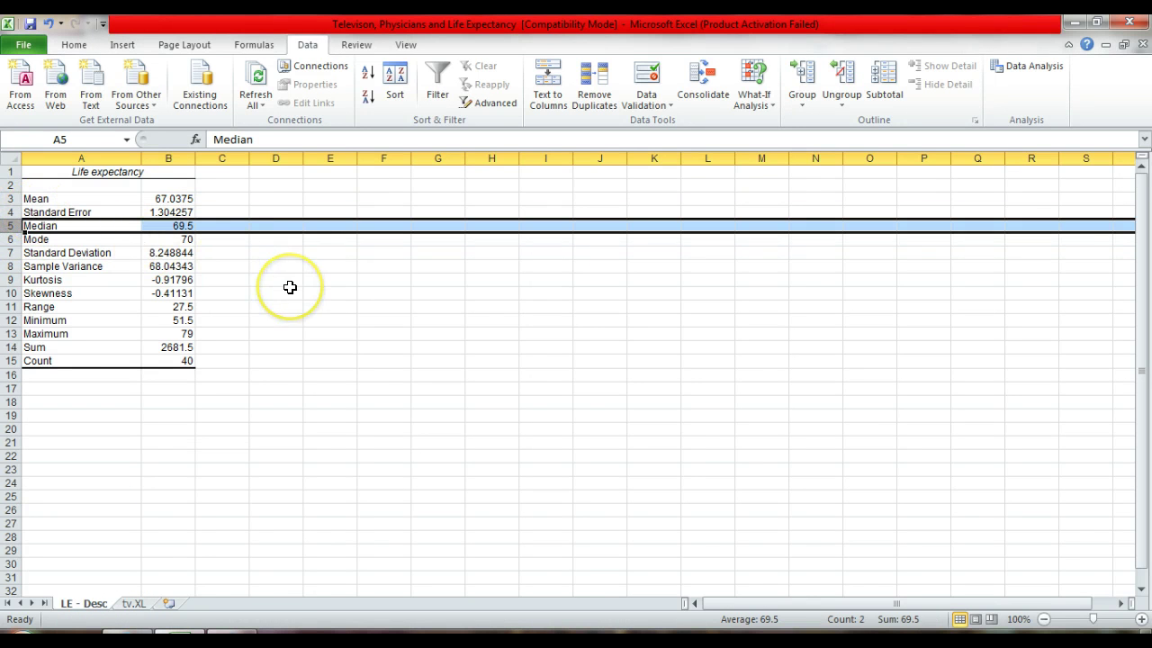
{"action": "left_click", "coordinate": [11, 199]}
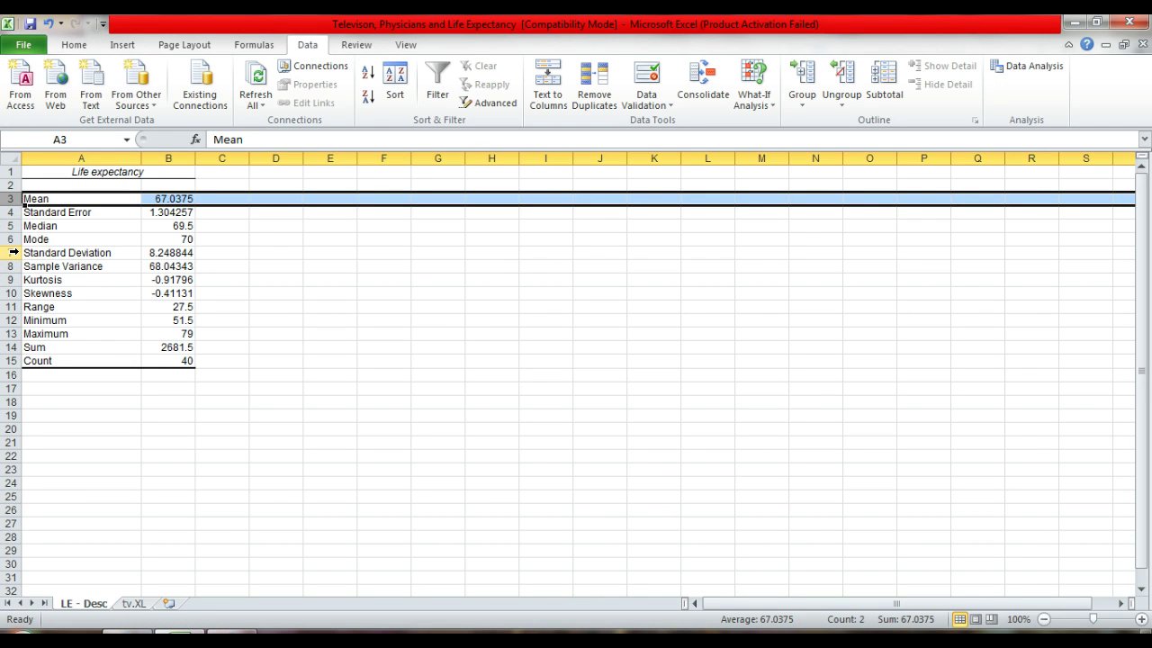
- Highlight the rows of the measures of spread together: Standard Deviation, Sample Variance and Range
{"action": "left_click", "coordinate": [13, 252]}
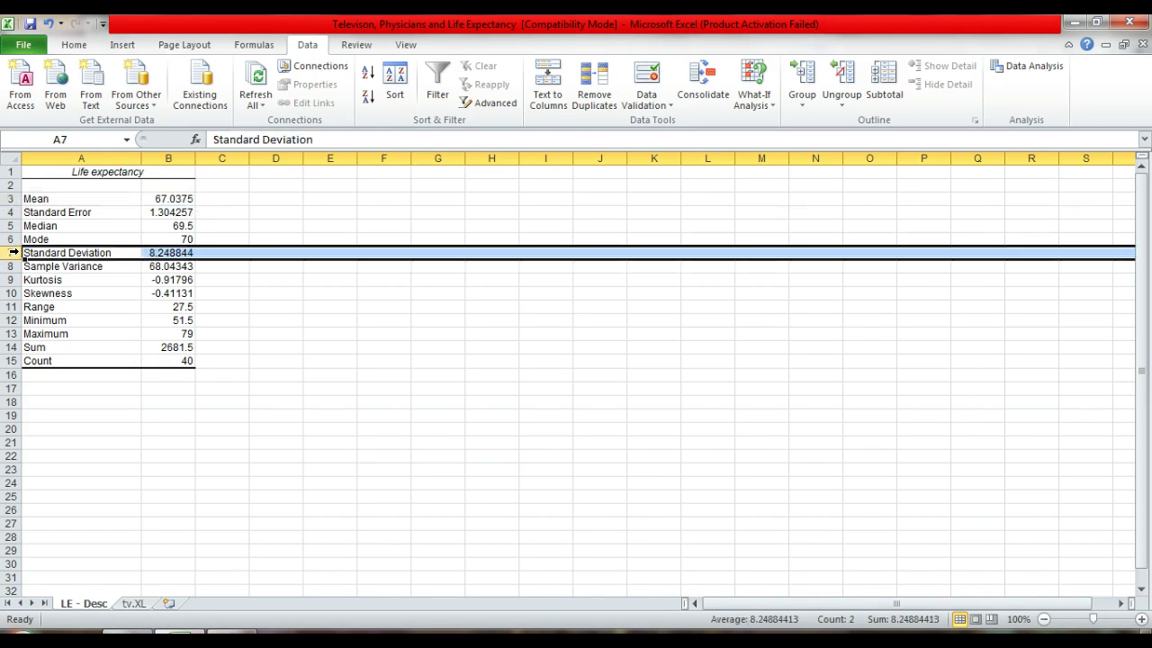
{"action": "left_click", "coordinate": [13, 265], "text": "ctrl"}
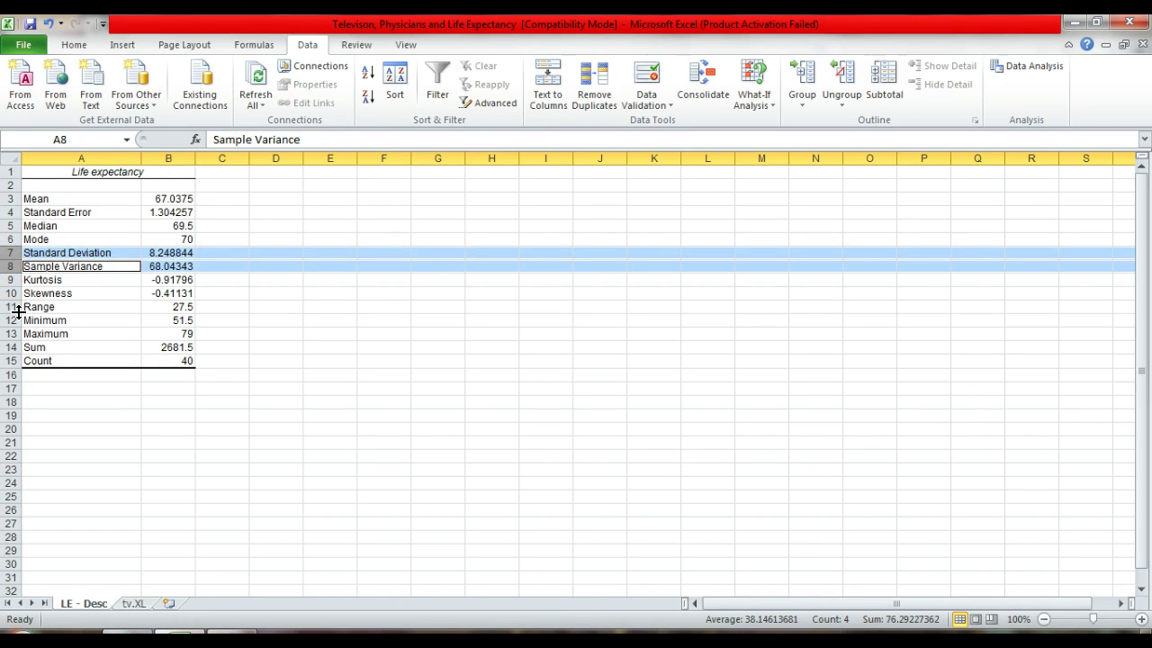
{"action": "left_click", "coordinate": [14, 306], "text": "ctrl"}
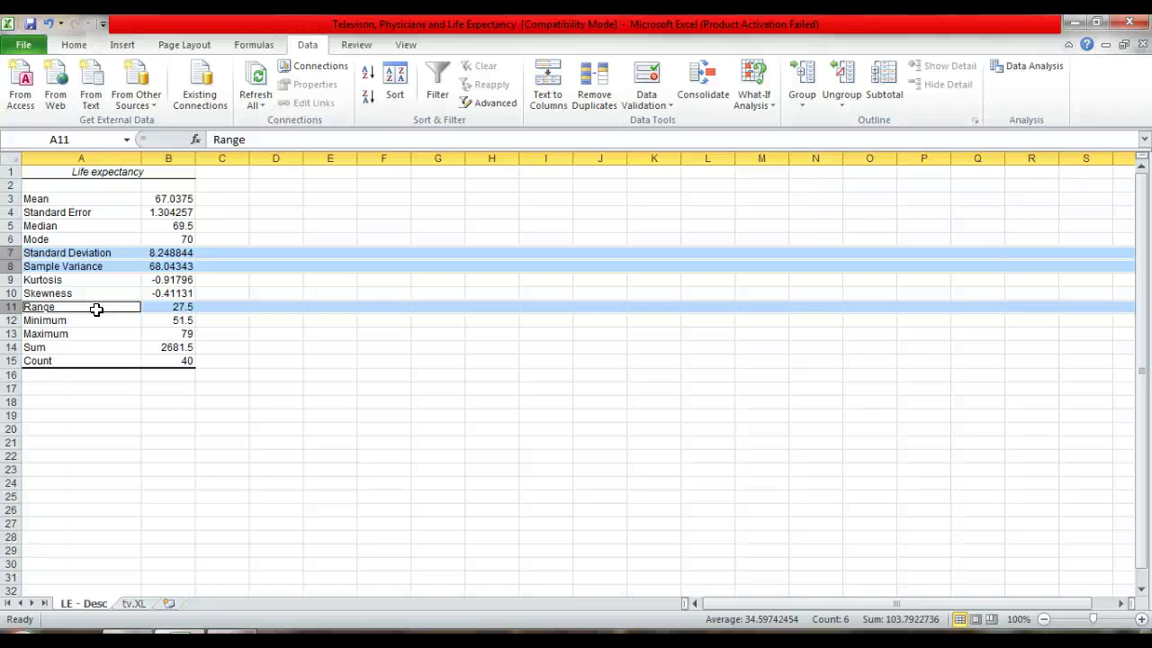
- Highlight the Minimum and Maximum rows together, followed by the Range row derived from them
{"action": "left_click", "coordinate": [13, 320]}
{"action": "left_click", "coordinate": [13, 334], "text": "ctrl"}
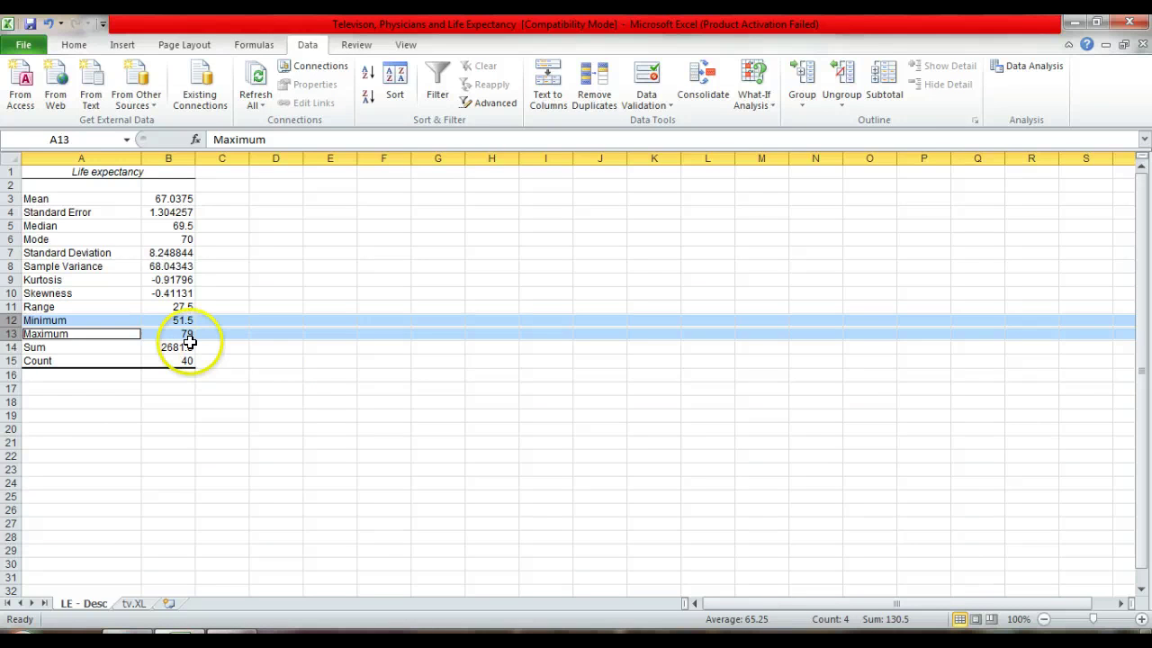
{"action": "left_click", "coordinate": [13, 307]}
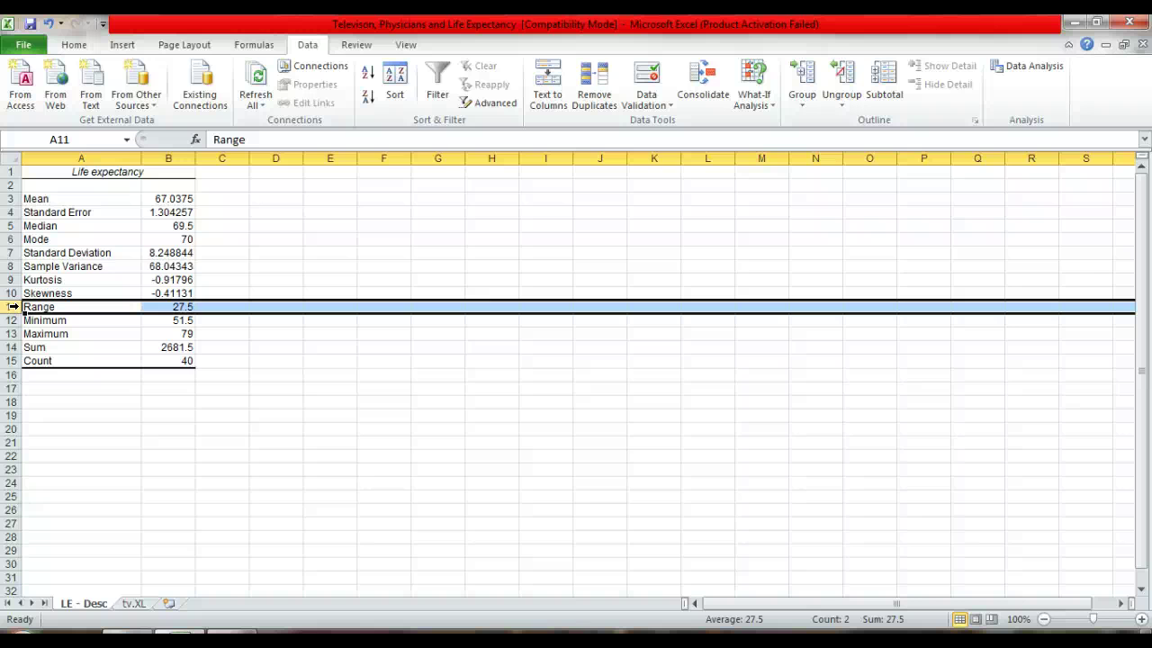
- Highlight the Standard Deviation and Sample Variance rows together, ending with only the Standard Deviation row selected
{"action": "left_click", "coordinate": [11, 253]}
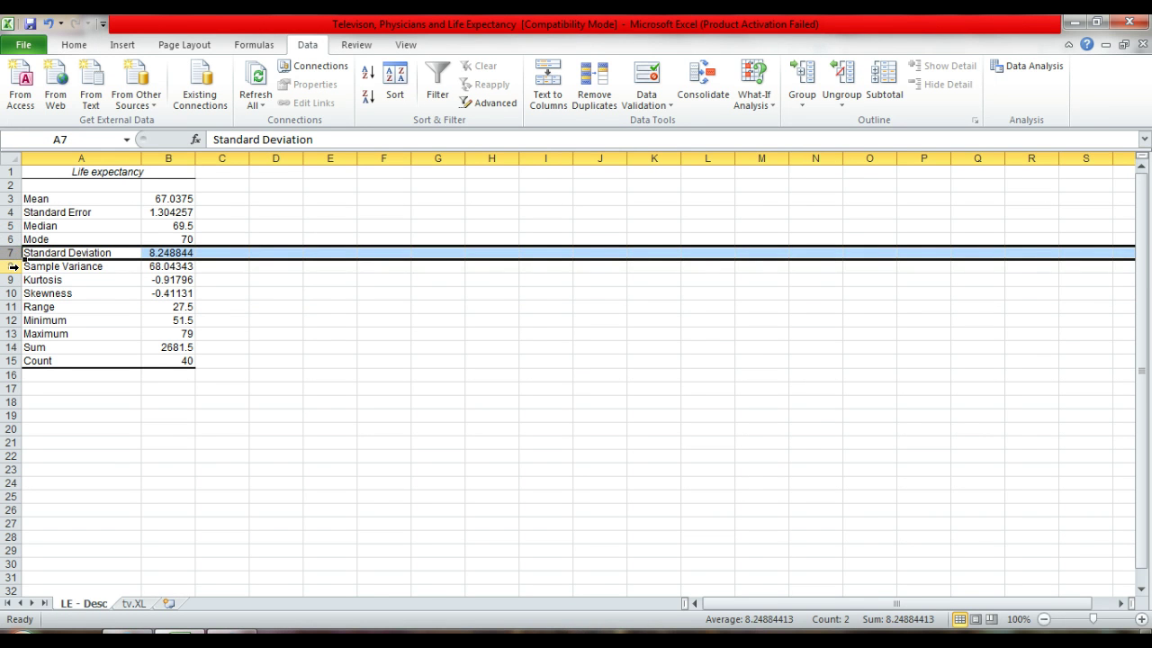
{"action": "left_click", "coordinate": [11, 267], "text": "ctrl"}
{"action": "left_click", "coordinate": [13, 253]}
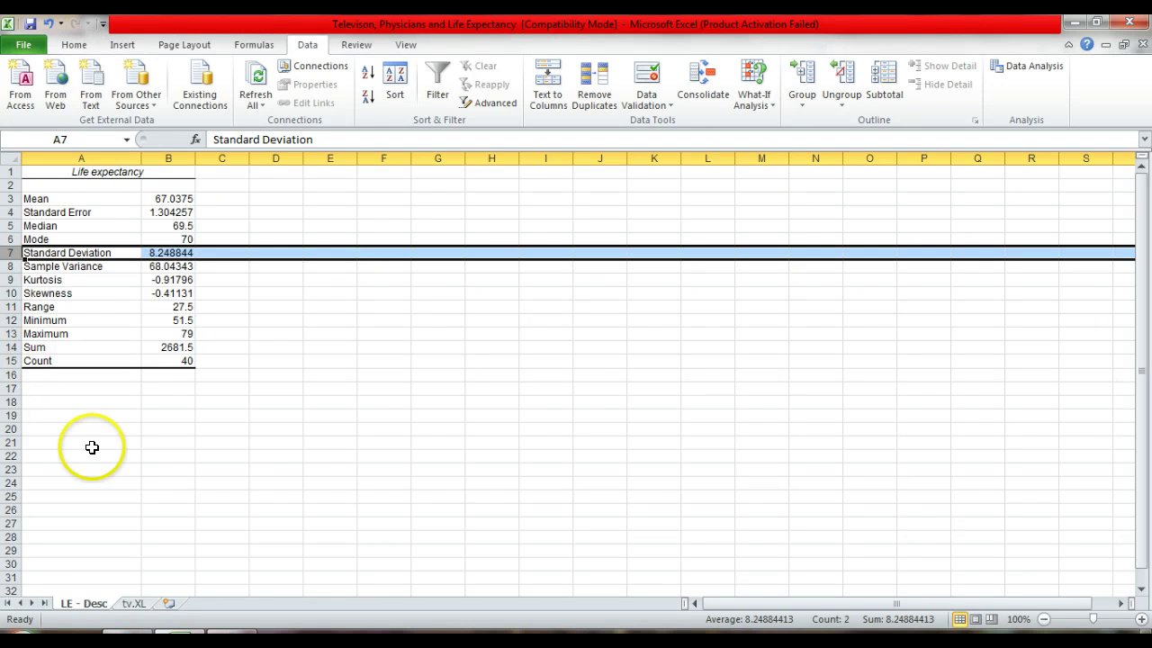
- On the tv.XL sheet, select the Female life expectancy and Male life expectancy headers
{"action": "left_click", "coordinate": [138, 609]}
{"action": "left_click", "coordinate": [338, 216]}
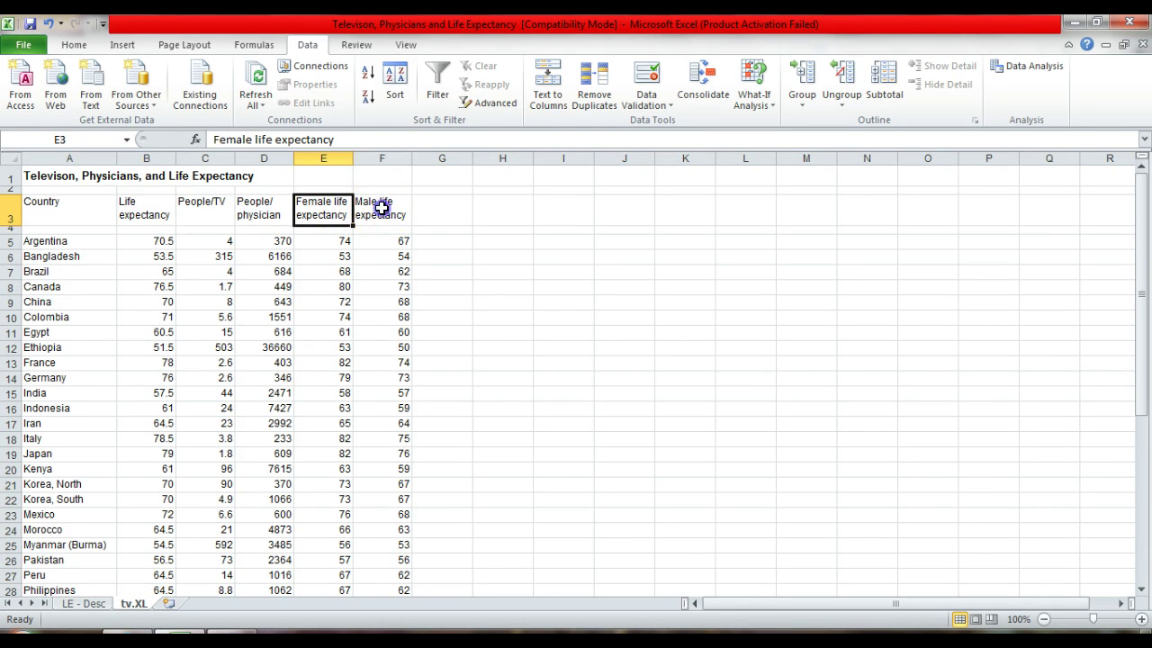
{"action": "left_click", "coordinate": [381, 208], "text": "ctrl"}
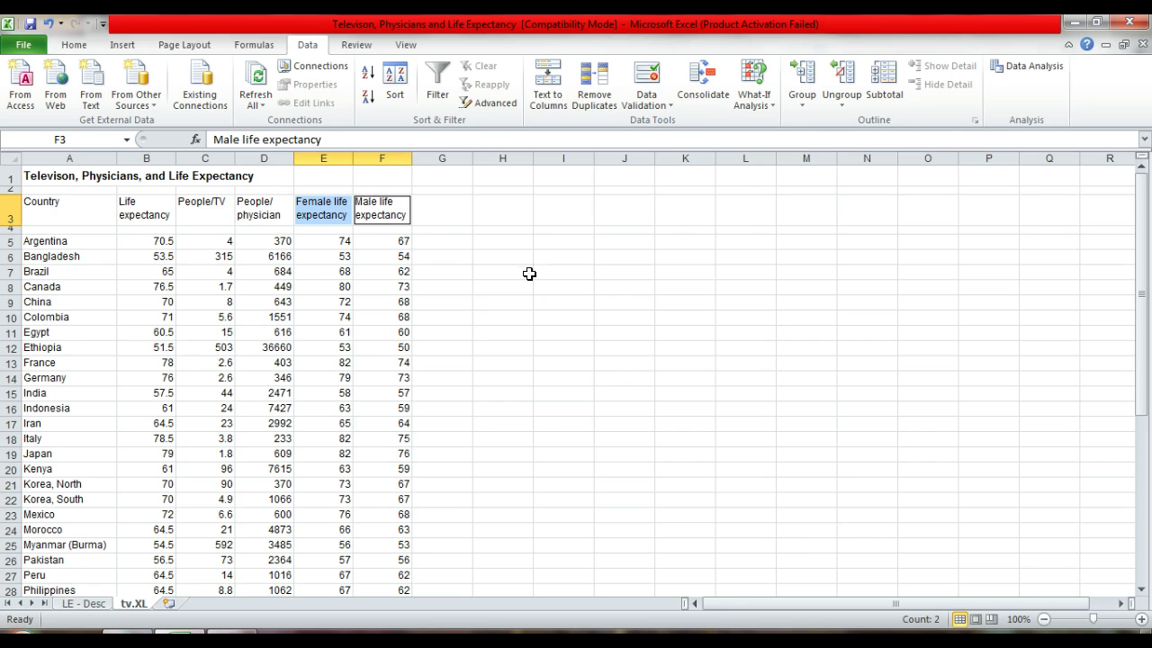
- Run Descriptive Statistics on the female and male life expectancy columns, $E$3:$F$44, with first-row labels and summary statistics, on a new worksheet
{"action": "left_click", "coordinate": [1010, 79]}
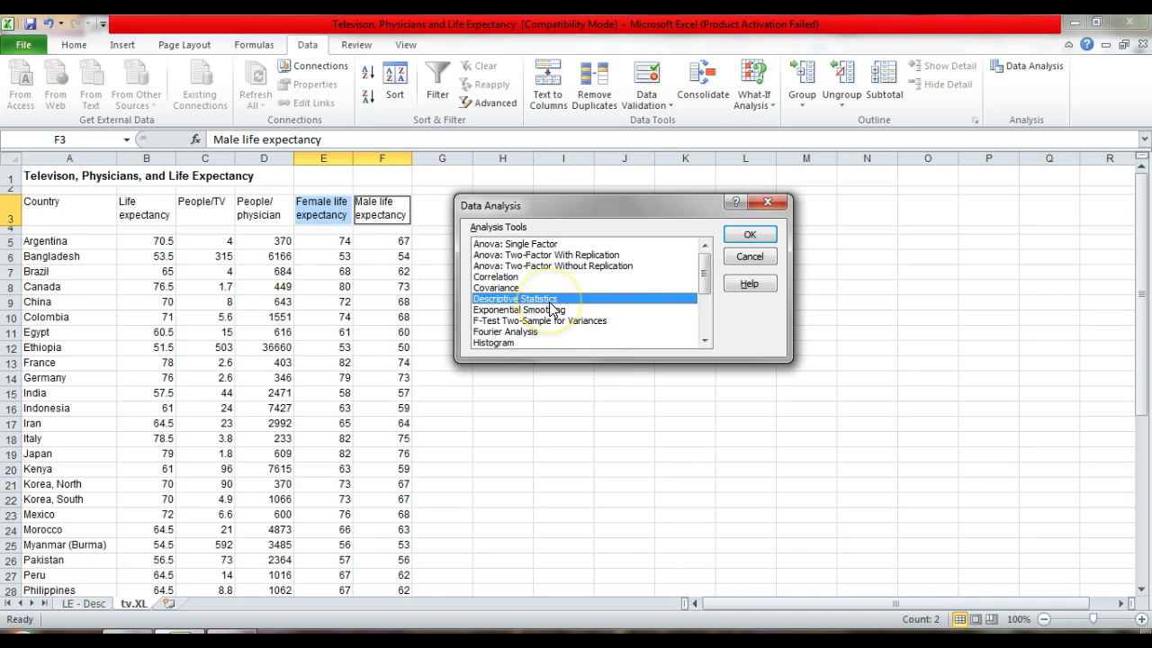
{"action": "left_click", "coordinate": [747, 233]}
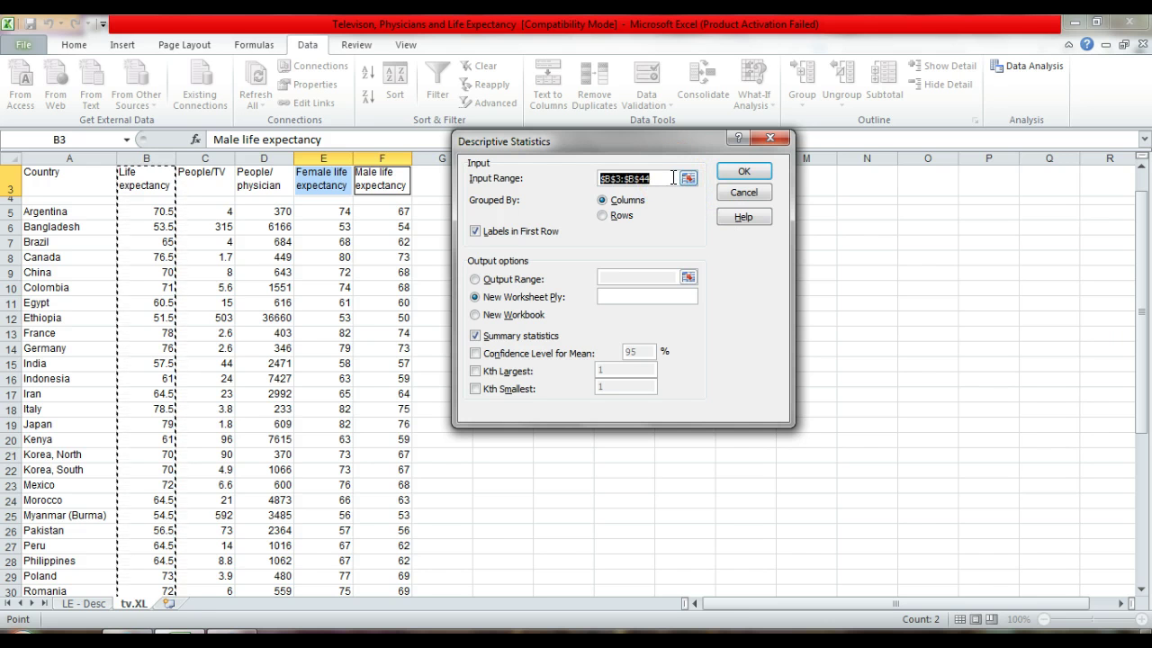
{"action": "key", "text": "BackSpace"}
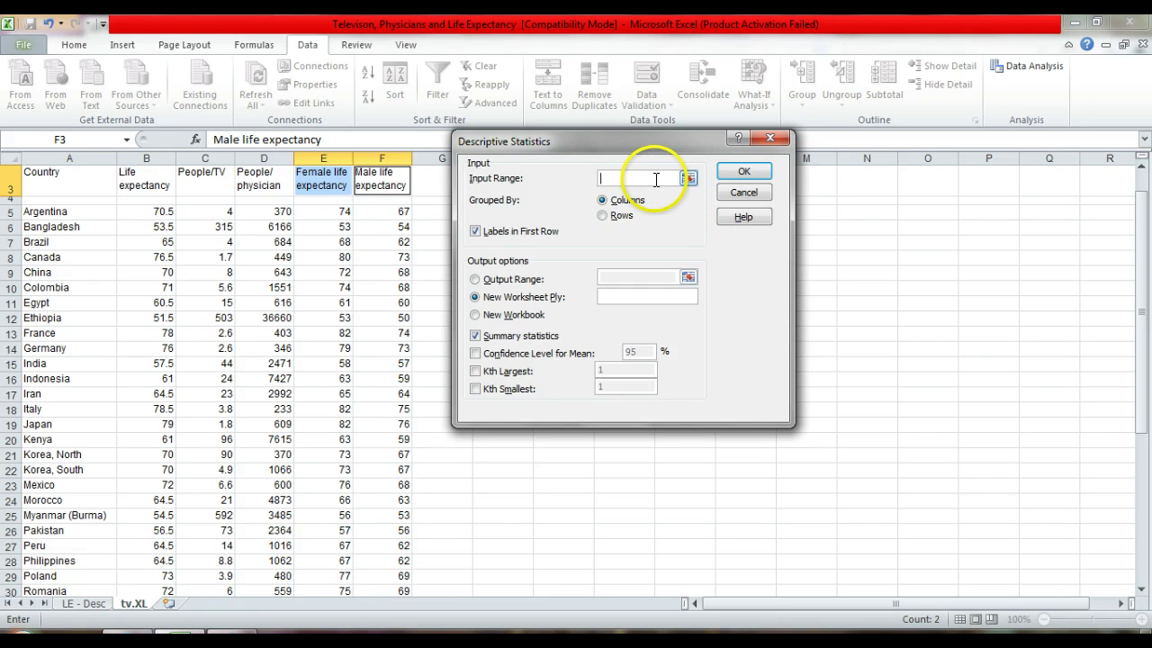
{"action": "left_click_drag", "start_coordinate": [337, 186], "coordinate": [373, 531]}
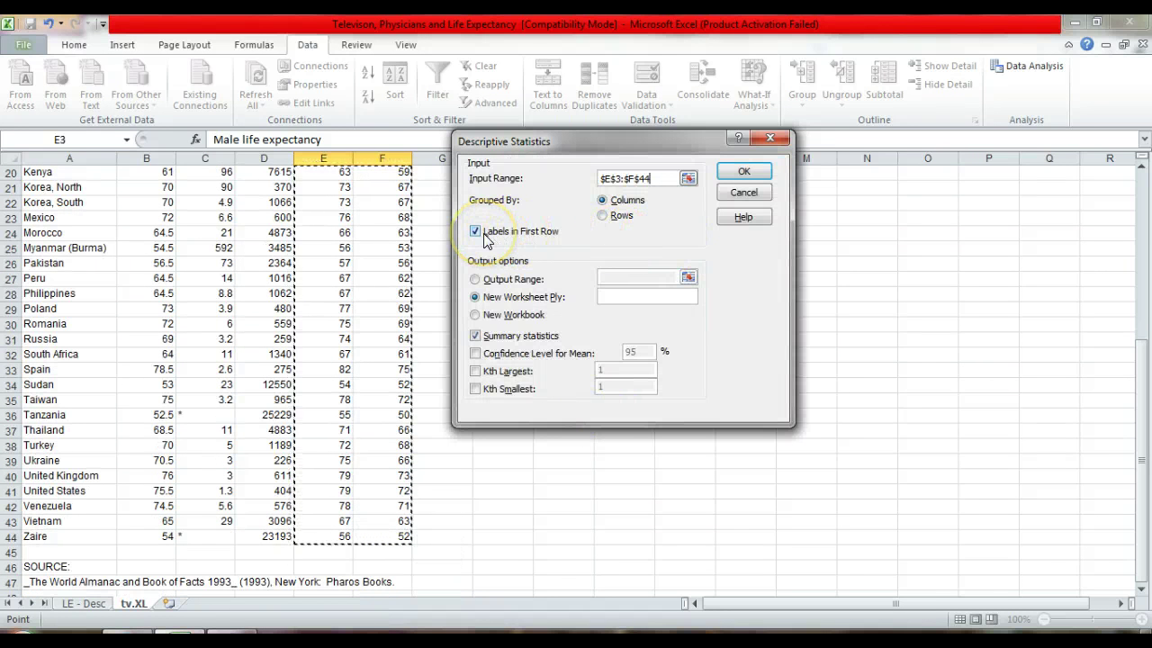
{"action": "left_click", "coordinate": [502, 297]}
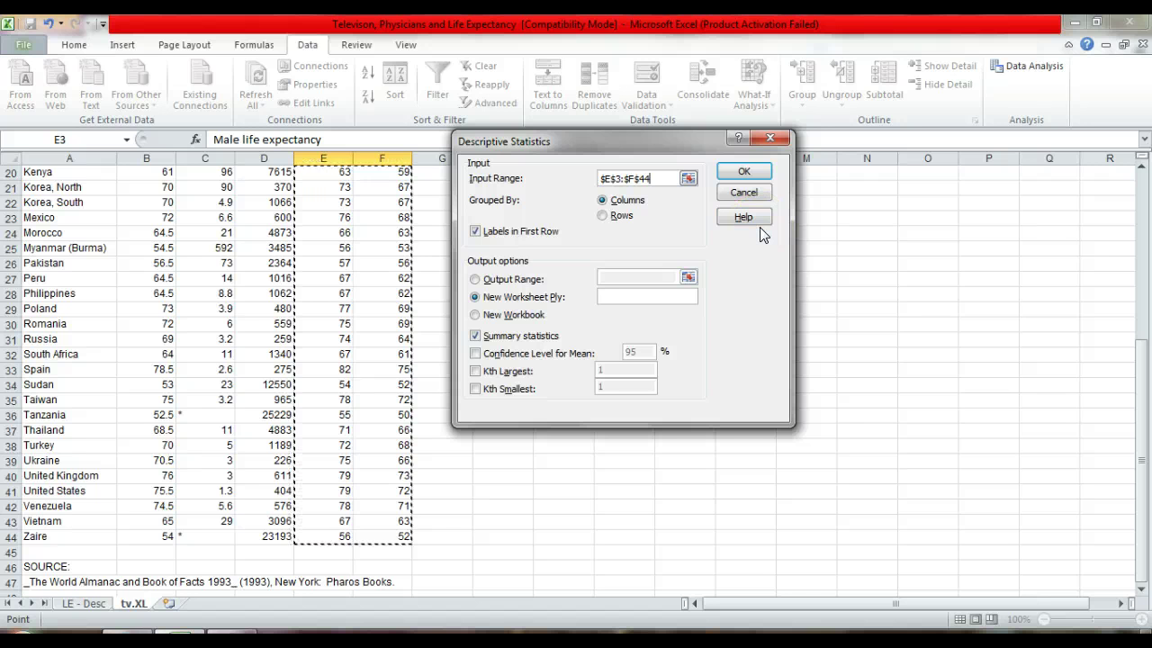
{"action": "left_click", "coordinate": [743, 177]}
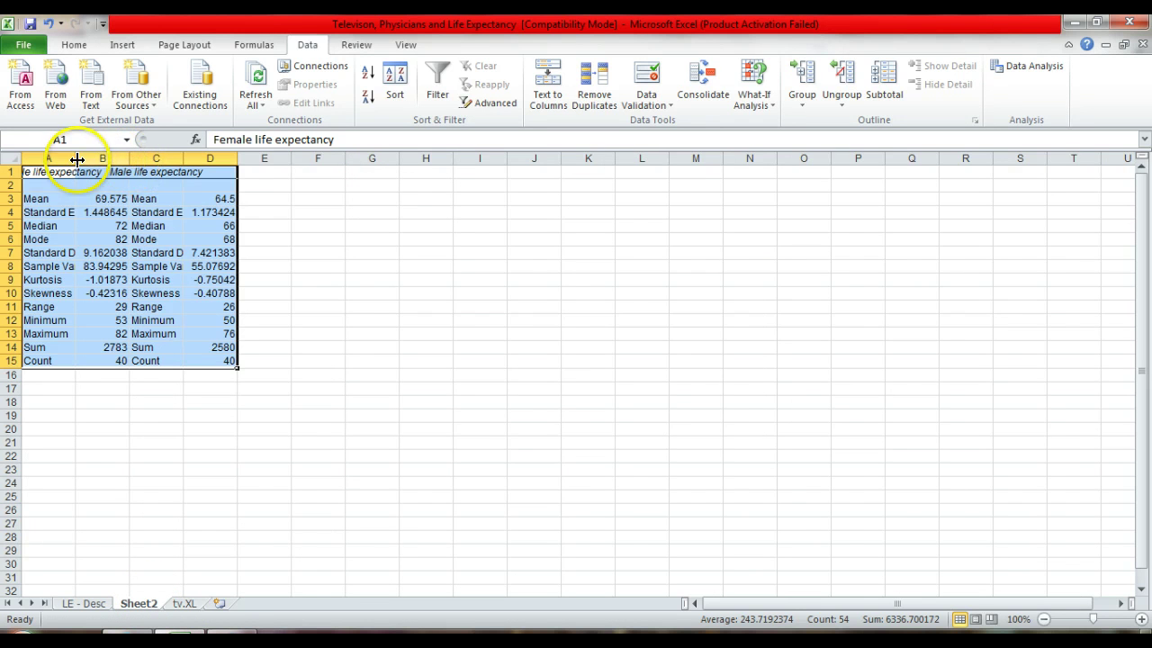
- Widen columns A and C of the new results sheet so the full statistic names fit, and clear the table selection
{"action": "left_click_drag", "start_coordinate": [76, 159], "coordinate": [148, 159]}
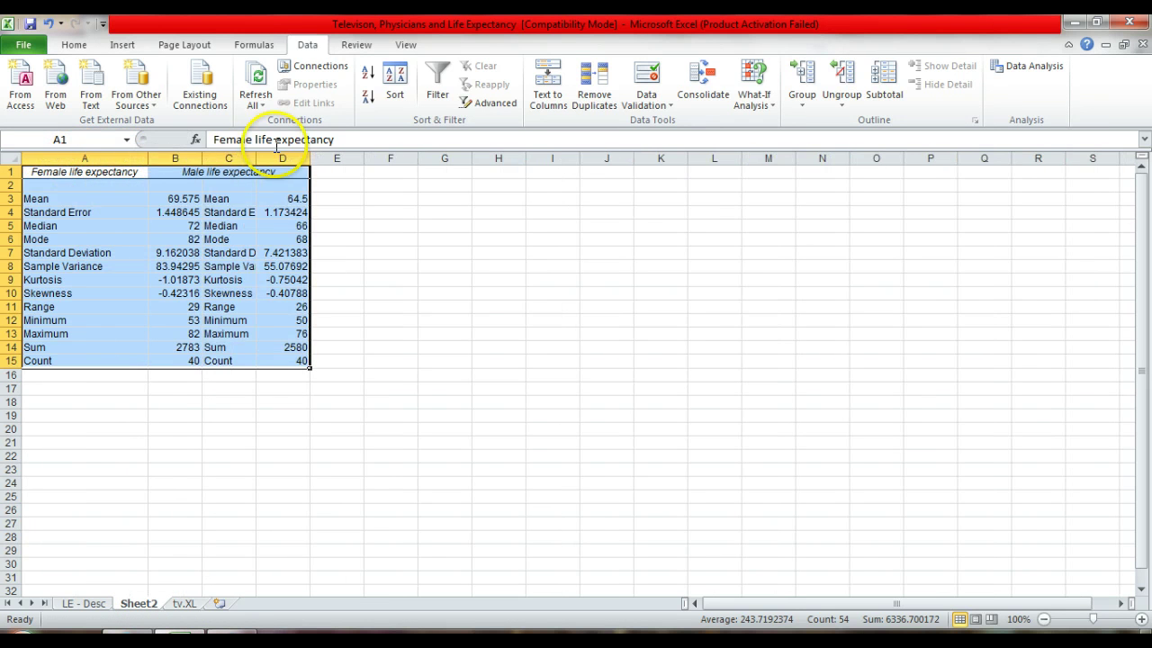
{"action": "left_click_drag", "start_coordinate": [204, 159], "coordinate": [320, 159]}
{"action": "key", "text": "ctrl+z"}
{"action": "left_click", "coordinate": [448, 334]}
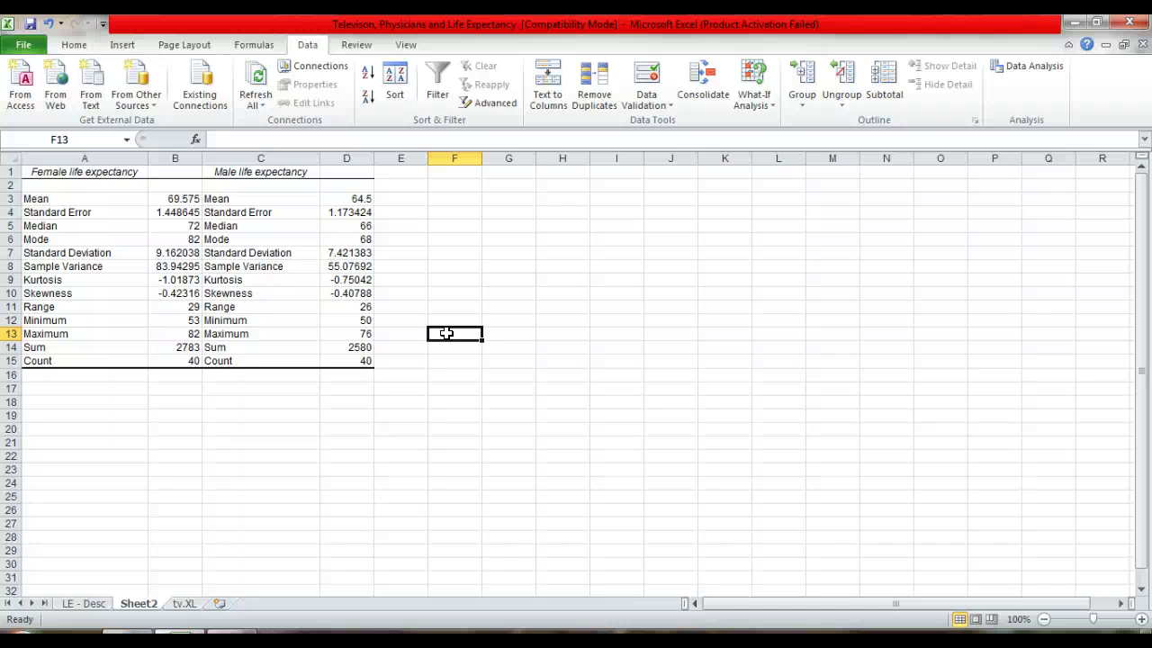
- Highlight the Mean, Median, Mode and Standard Deviation rows in turn to compare female and male life expectancy
{"action": "left_click", "coordinate": [11, 199]}
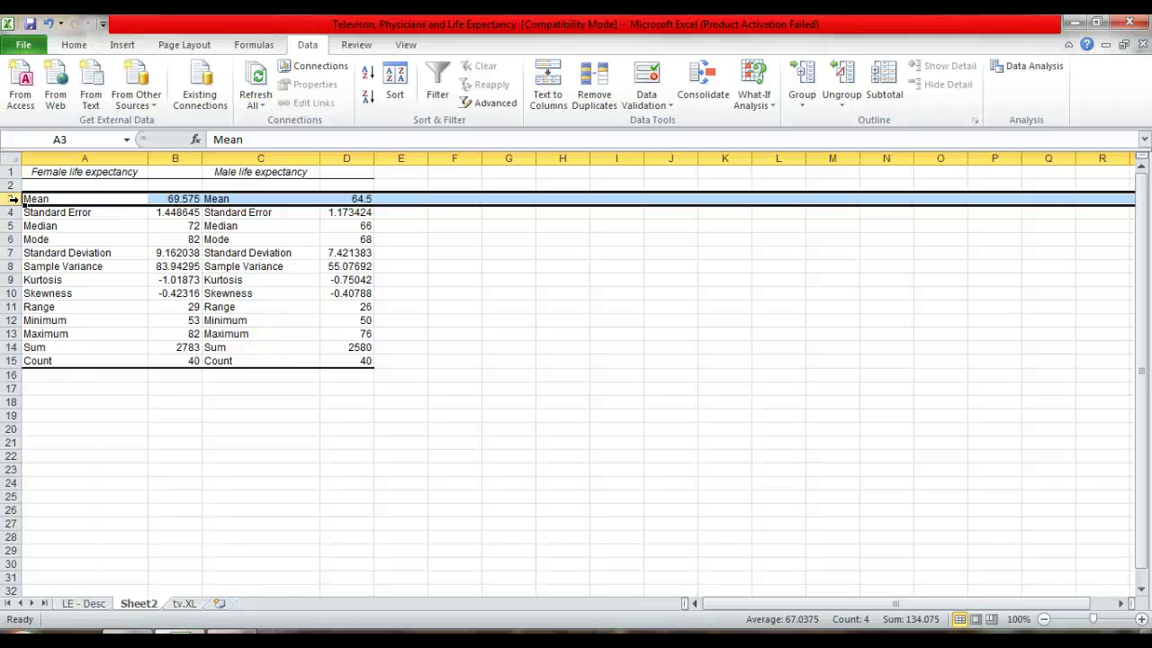
{"action": "left_click", "coordinate": [13, 226]}
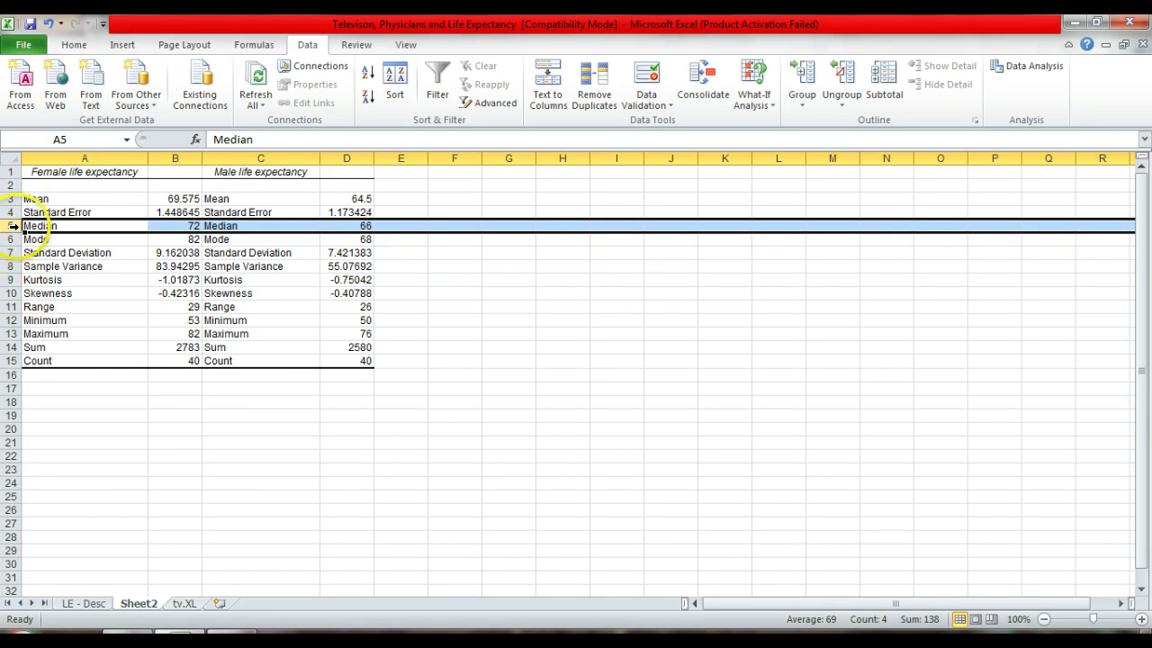
{"action": "left_click", "coordinate": [13, 240]}
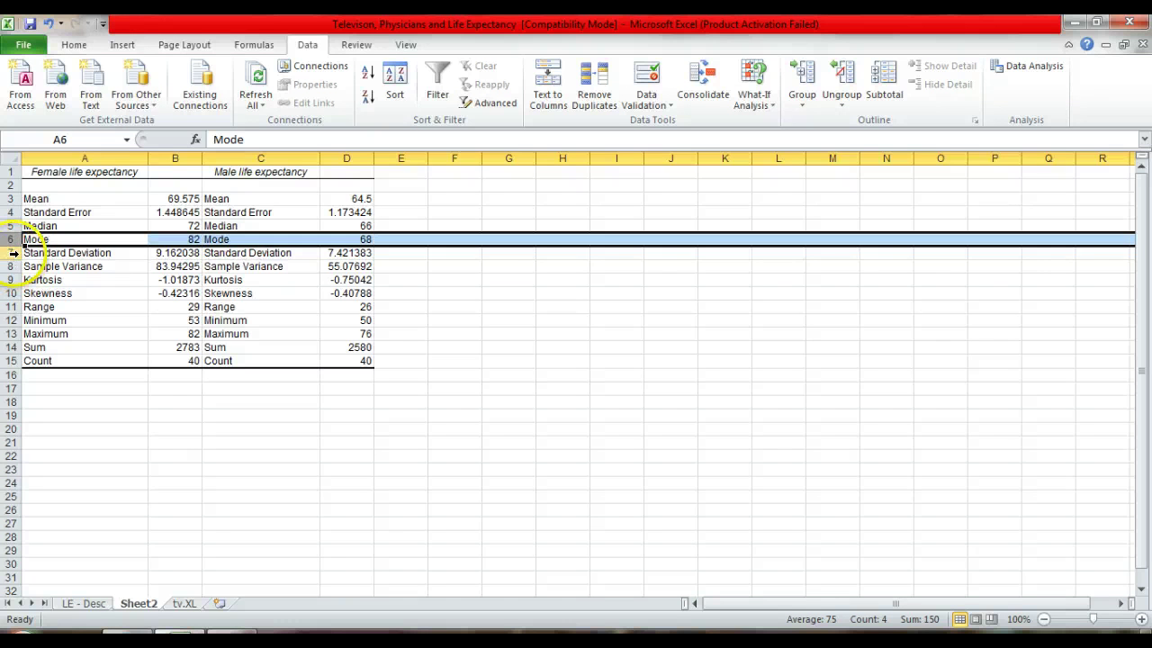
{"action": "left_click", "coordinate": [13, 253]}
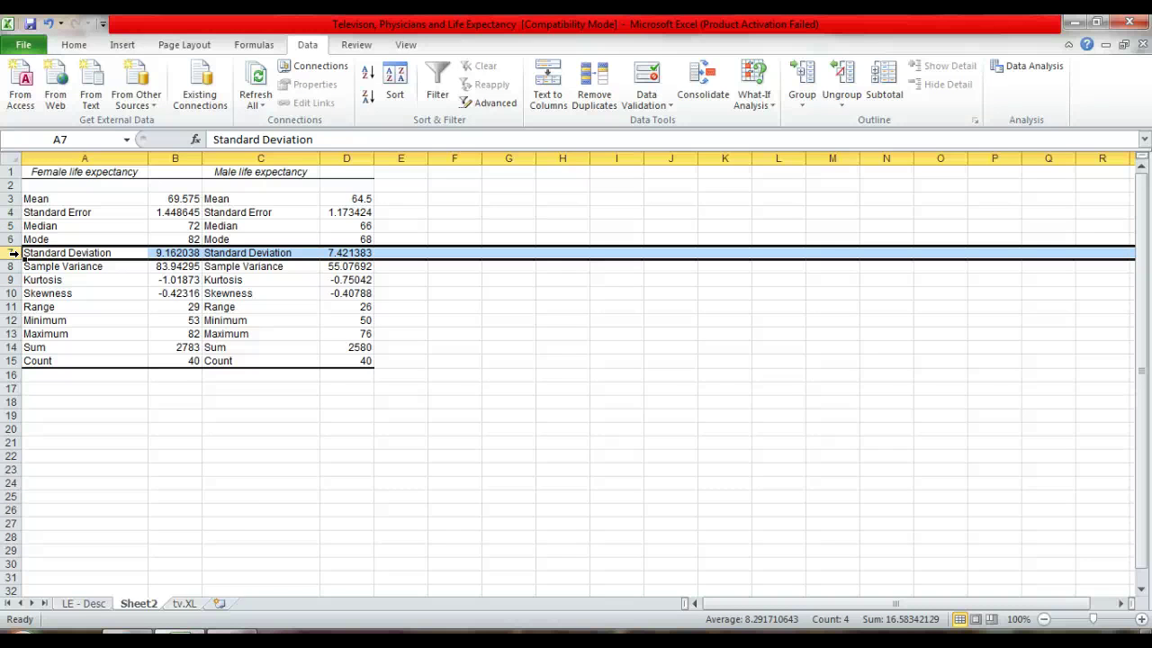
- On the tv.XL sheet, examine the country data and the asterisk entries in the People/TV column for Tanzania and Zaire
{"action": "left_click", "coordinate": [183, 604]}
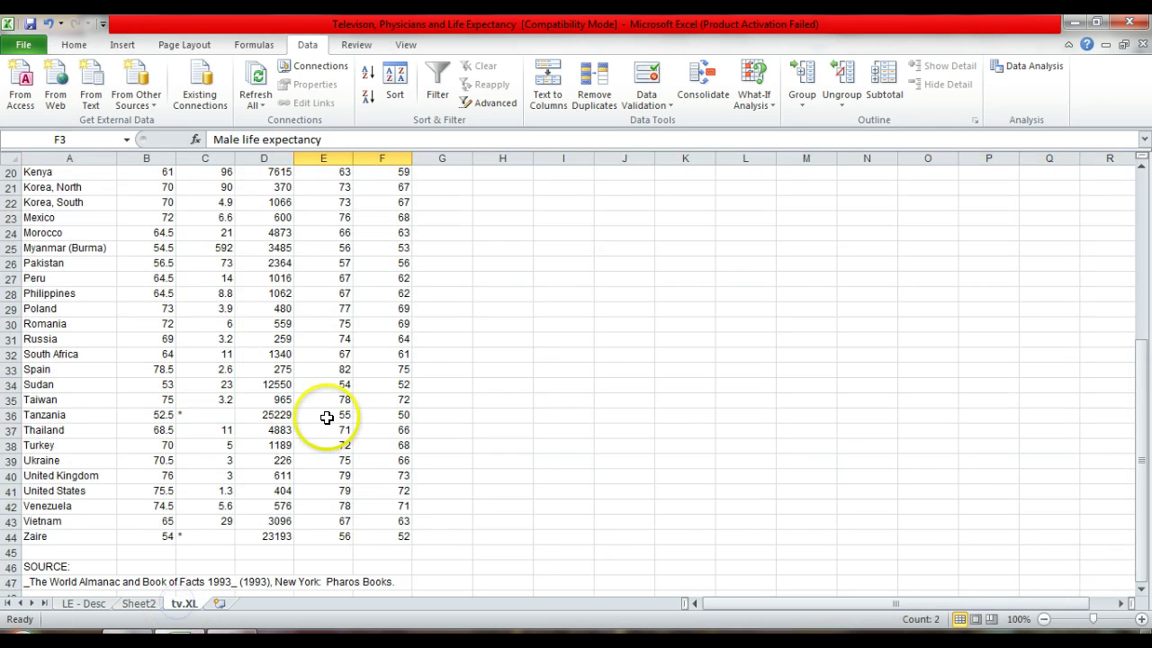
{"action": "left_click_drag", "start_coordinate": [1132, 459], "coordinate": [1141, 246]}
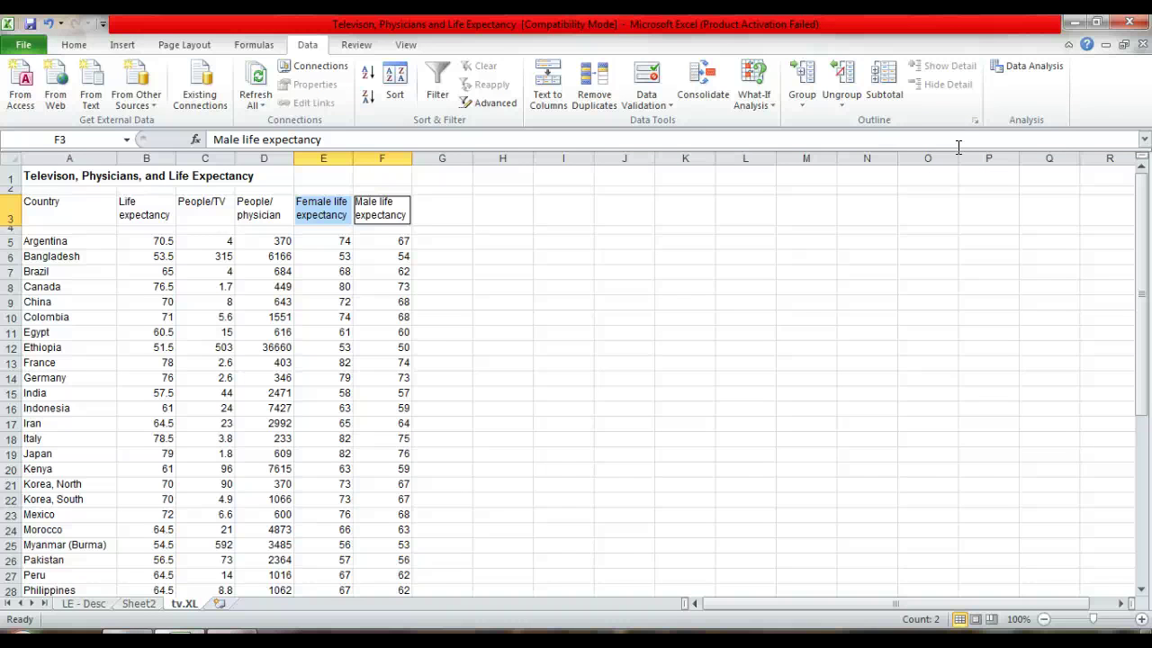
{"action": "left_click_drag", "start_coordinate": [1140, 230], "coordinate": [1147, 416]}
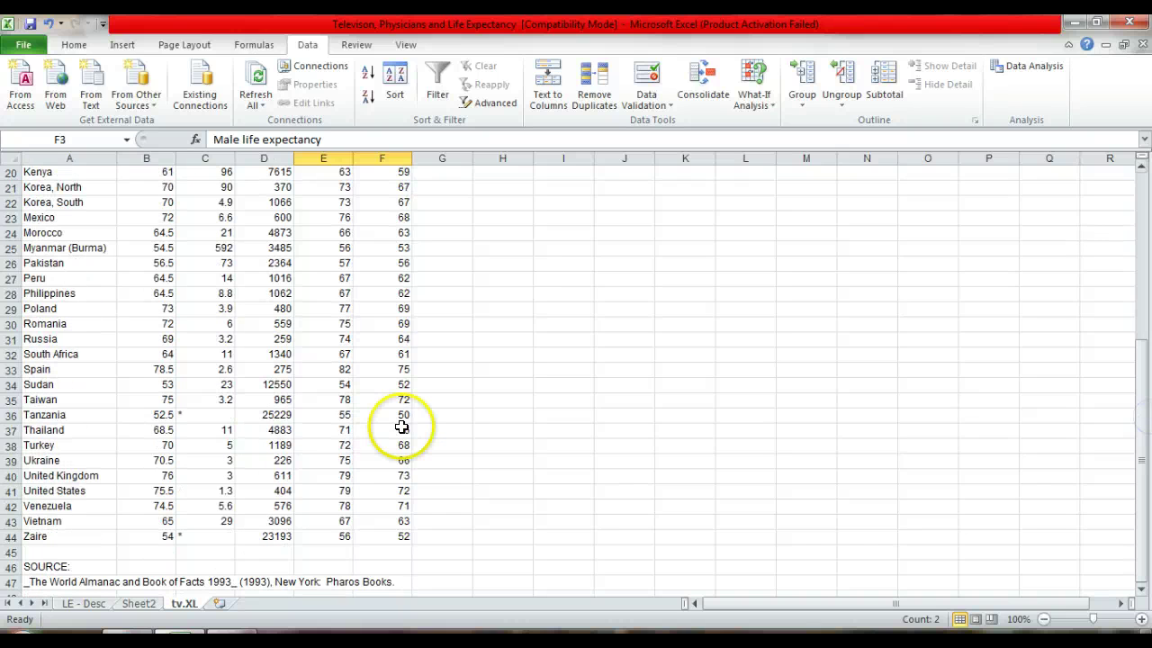
{"action": "left_click", "coordinate": [13, 414]}
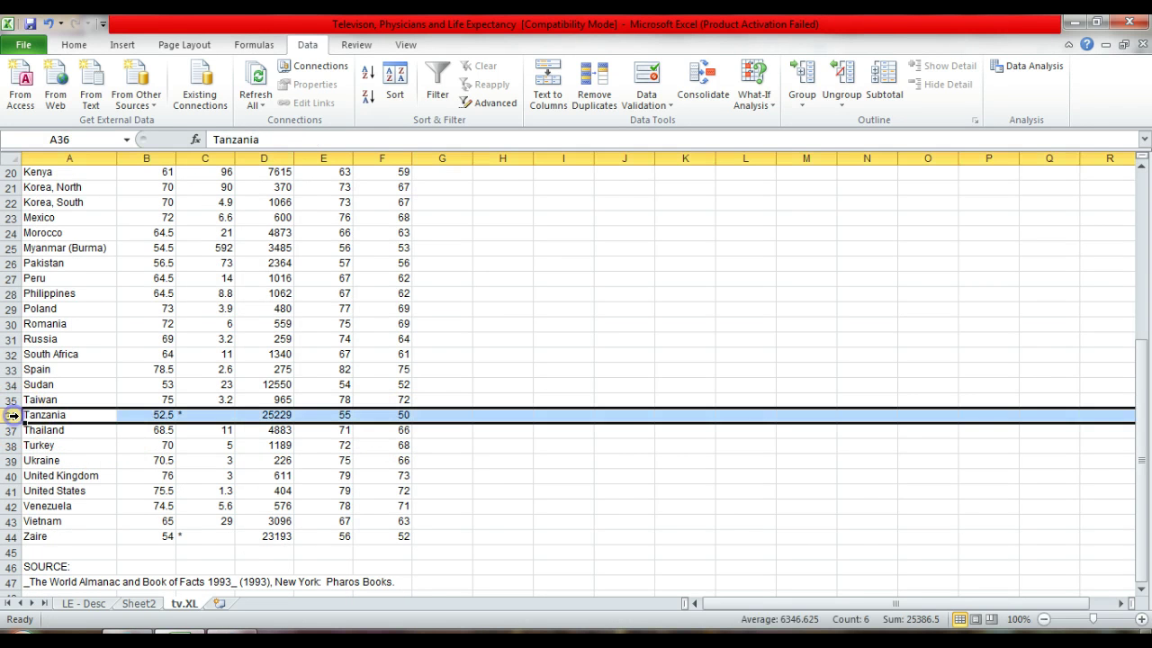
{"action": "left_click", "coordinate": [204, 417]}
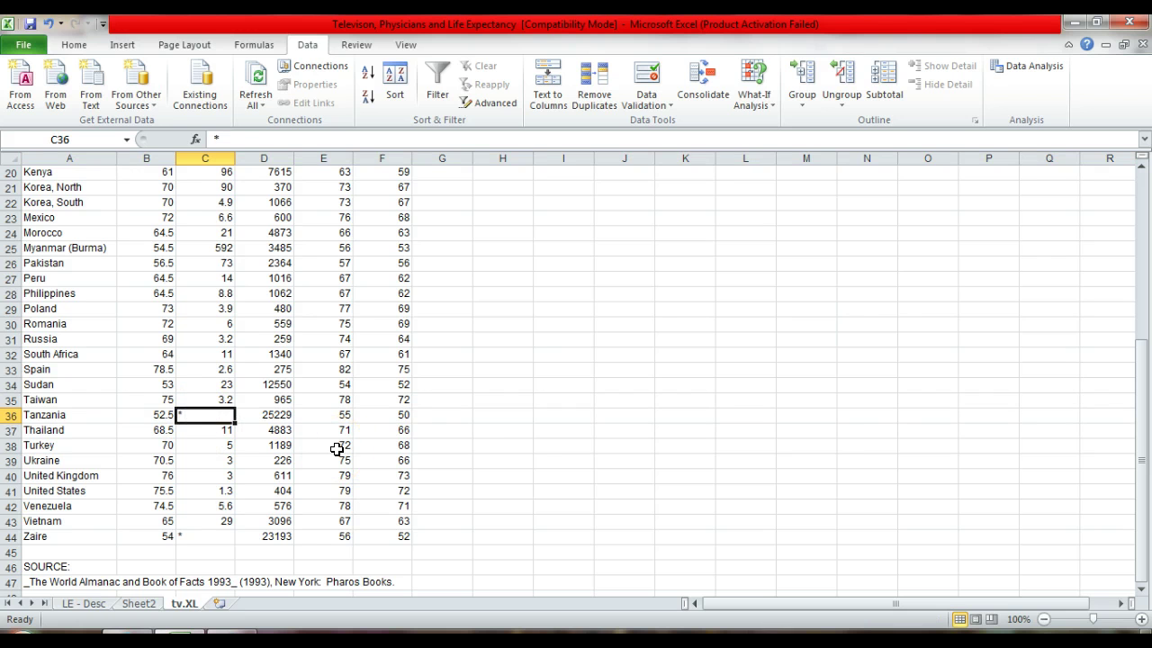
{"action": "key", "text": "Down"}
{"action": "key", "text": "Down"}
{"action": "key", "text": "Down"}
{"action": "key", "text": "Down"}
{"action": "key", "text": "Down"}
{"action": "key", "text": "Down"}
{"action": "key", "text": "Down"}
{"action": "key", "text": "Down"}
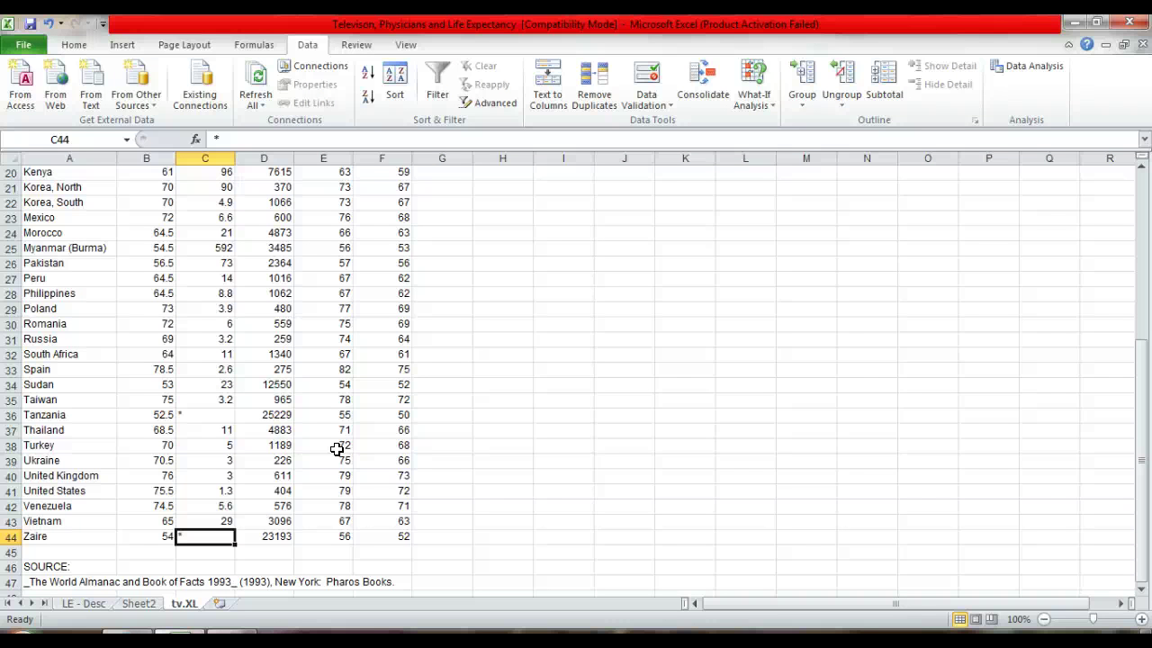
- Try to run Descriptive Statistics on the People/TV column, $C$3:$C$44, with first-row labels and summary statistics, on a new worksheet
{"action": "key", "text": "Up"}
{"action": "key", "text": "Up"}
{"action": "key", "text": "Up"}
{"action": "key", "text": "Up"}
{"action": "key", "text": "Up"}
{"action": "key", "text": "Up"}
{"action": "key", "text": "Up"}
{"action": "key", "text": "Up"}
{"action": "key", "text": "Up"}
{"action": "key", "text": "Up"}
{"action": "key", "text": "Up"}
{"action": "key", "text": "Up"}
{"action": "key", "text": "Up"}
{"action": "key", "text": "Up"}
{"action": "key", "text": "Up"}
{"action": "key", "text": "Up"}
{"action": "key", "text": "Up"}
{"action": "key", "text": "Up"}
{"action": "key", "text": "Up"}
{"action": "key", "text": "Up"}
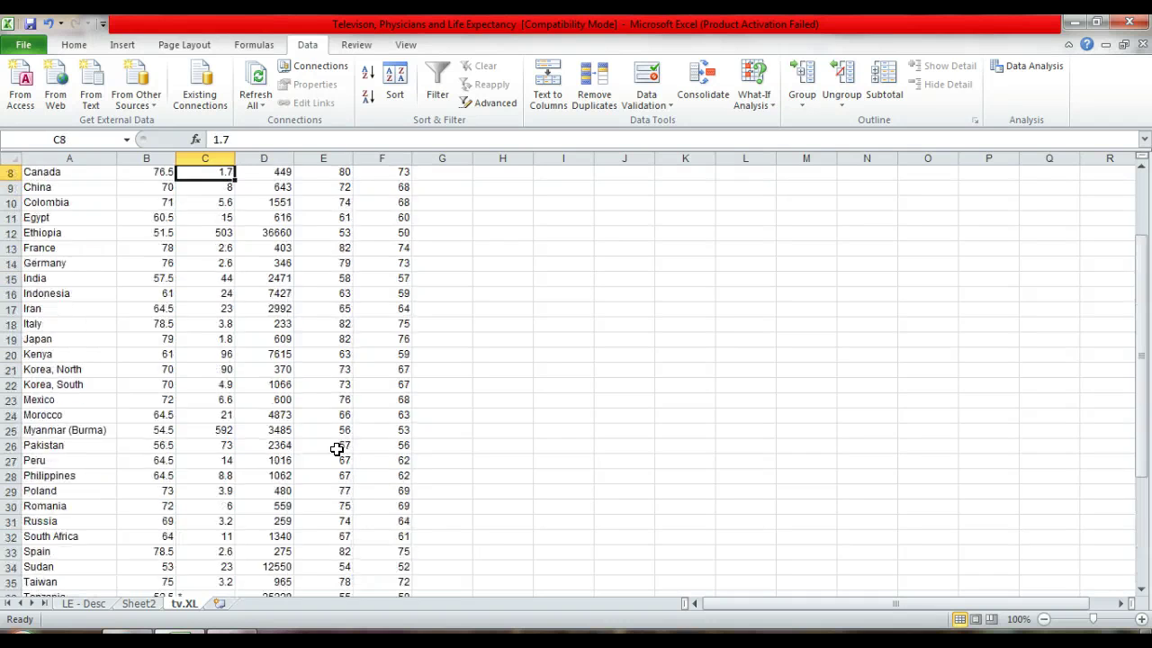
{"action": "key", "text": "Up"}
{"action": "key", "text": "Up"}
{"action": "key", "text": "Up"}
{"action": "key", "text": "Up"}
{"action": "key", "text": "Up"}
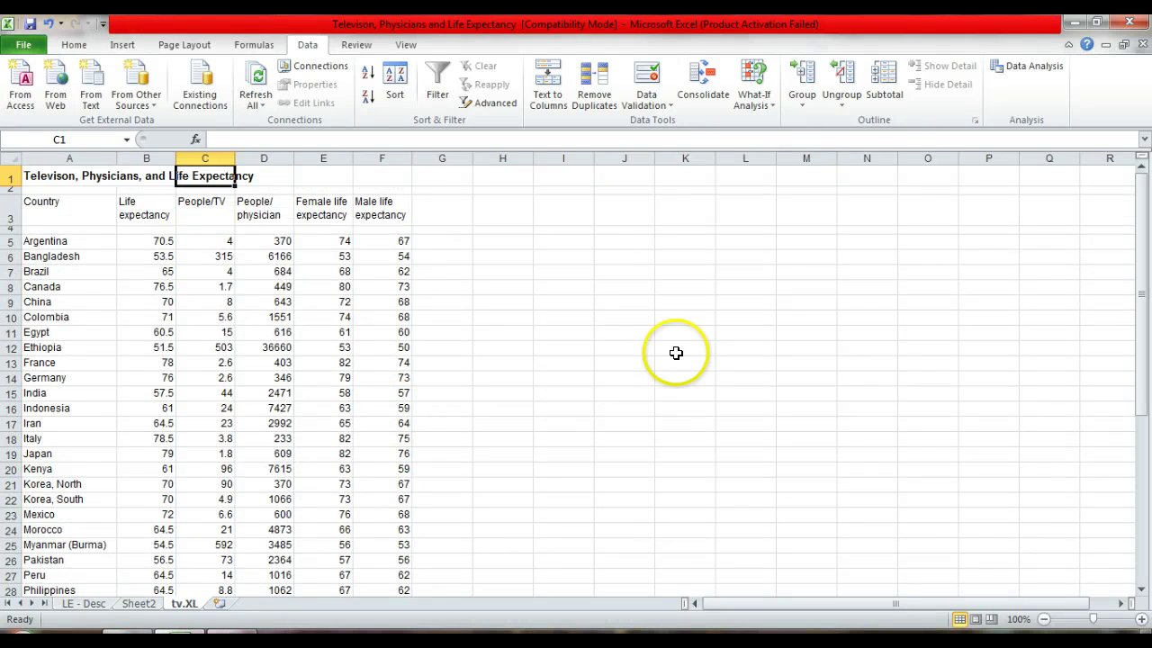
{"action": "left_click", "coordinate": [1020, 78]}
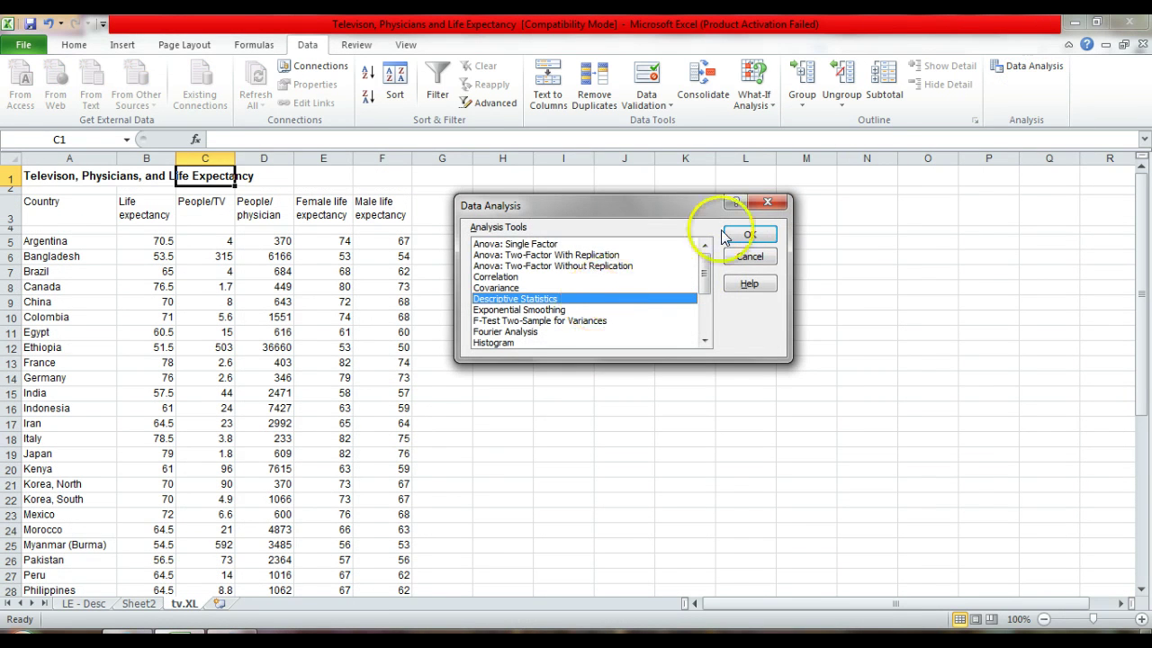
{"action": "left_click", "coordinate": [750, 233]}
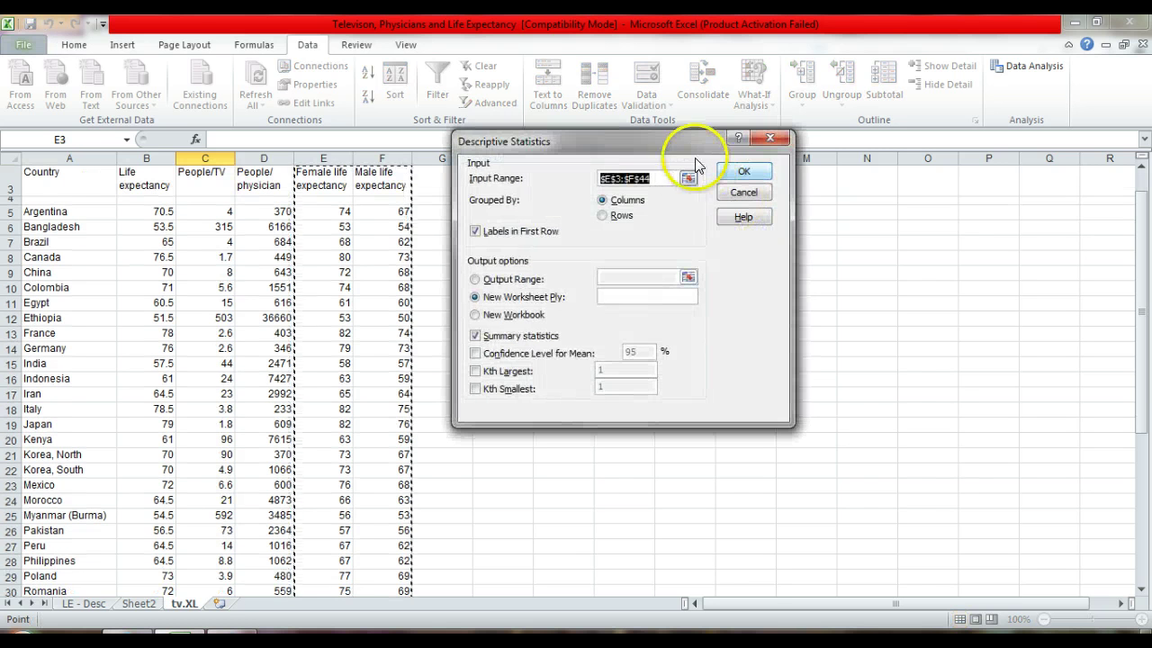
{"action": "key", "text": "BackSpace"}
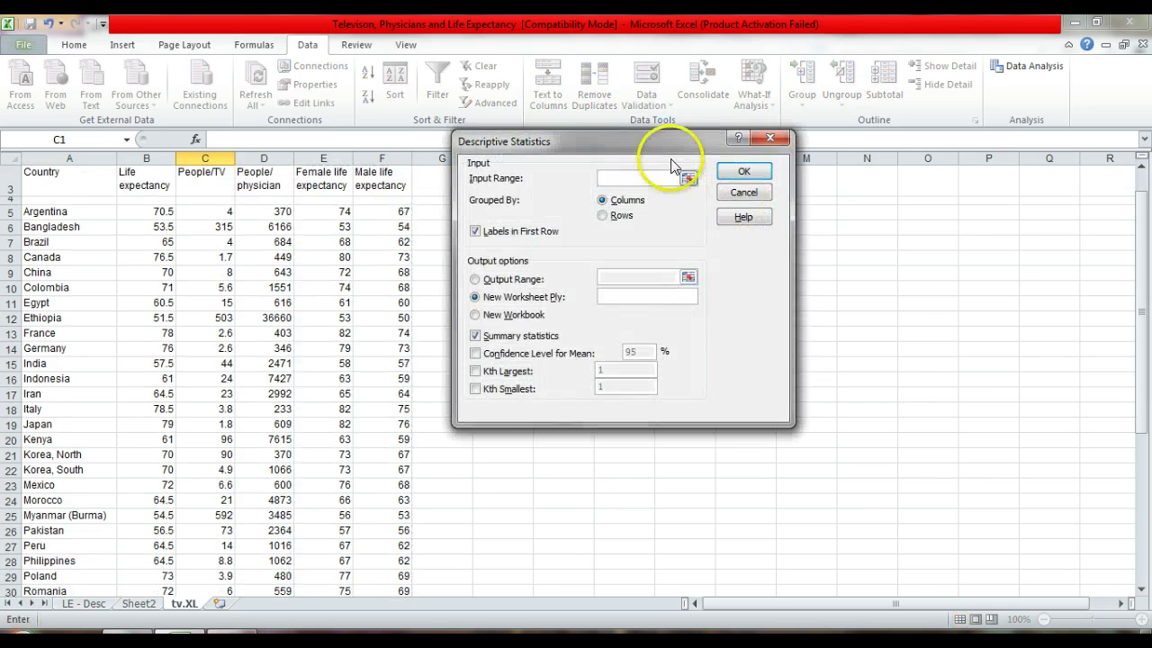
{"action": "left_click", "coordinate": [207, 177]}
{"action": "left_click_drag", "start_coordinate": [215, 237], "coordinate": [212, 536]}
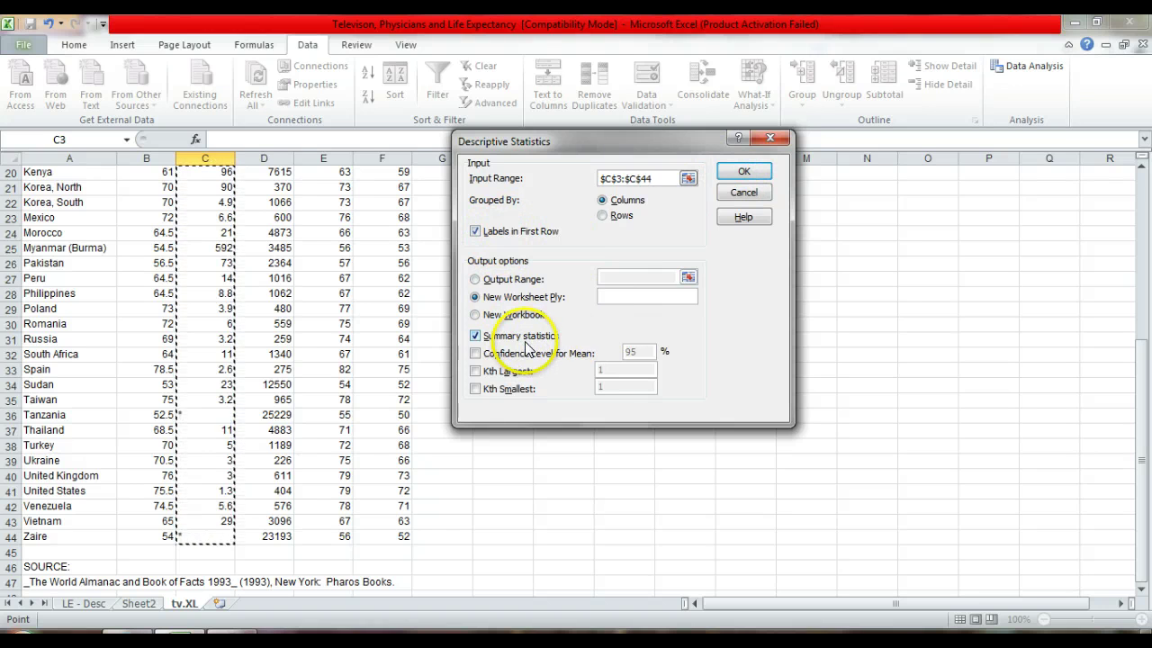
{"action": "left_click", "coordinate": [743, 171]}
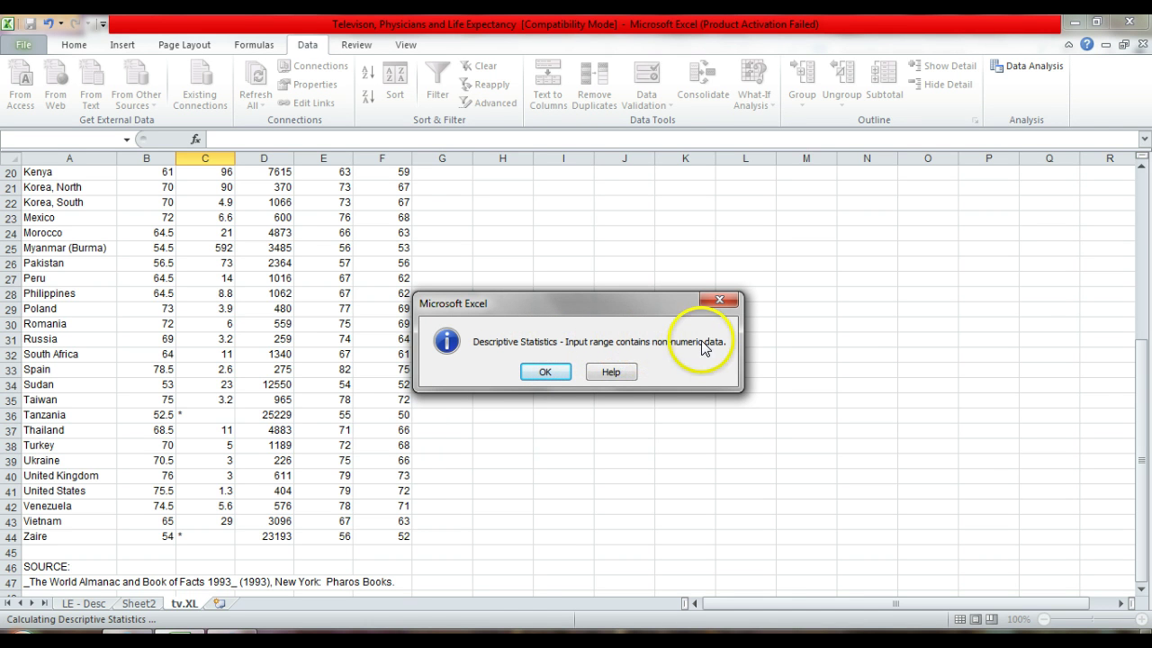
{"action": "left_click", "coordinate": [545, 372]}
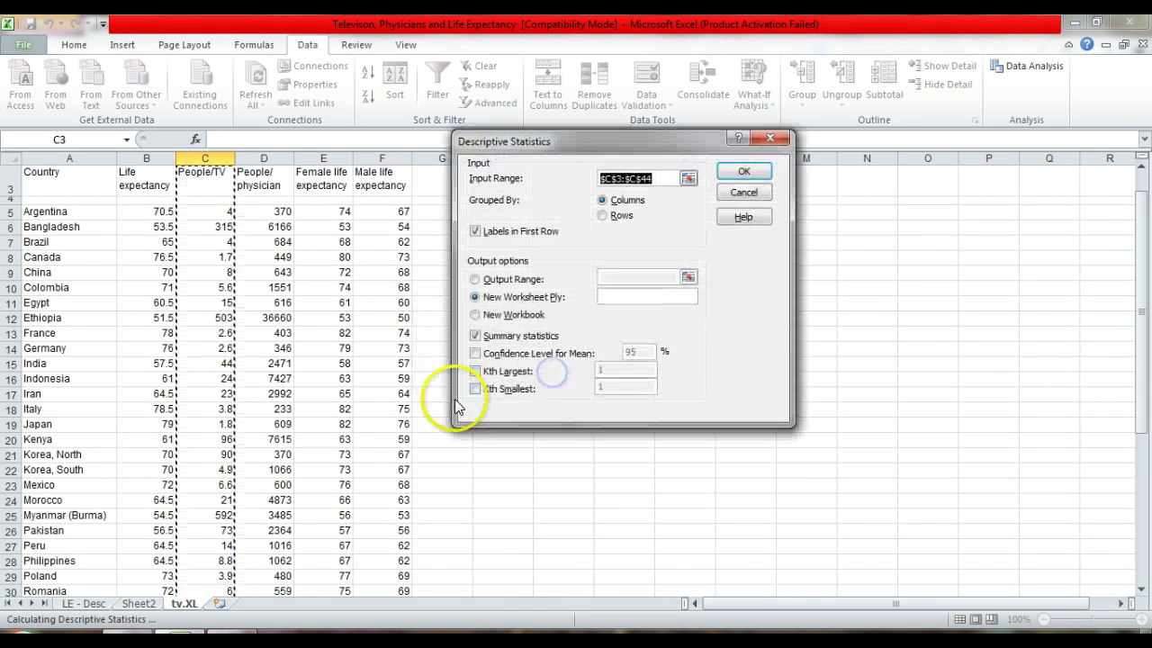
{"action": "left_click", "coordinate": [771, 139]}
{"action": "left_click", "coordinate": [768, 205]}
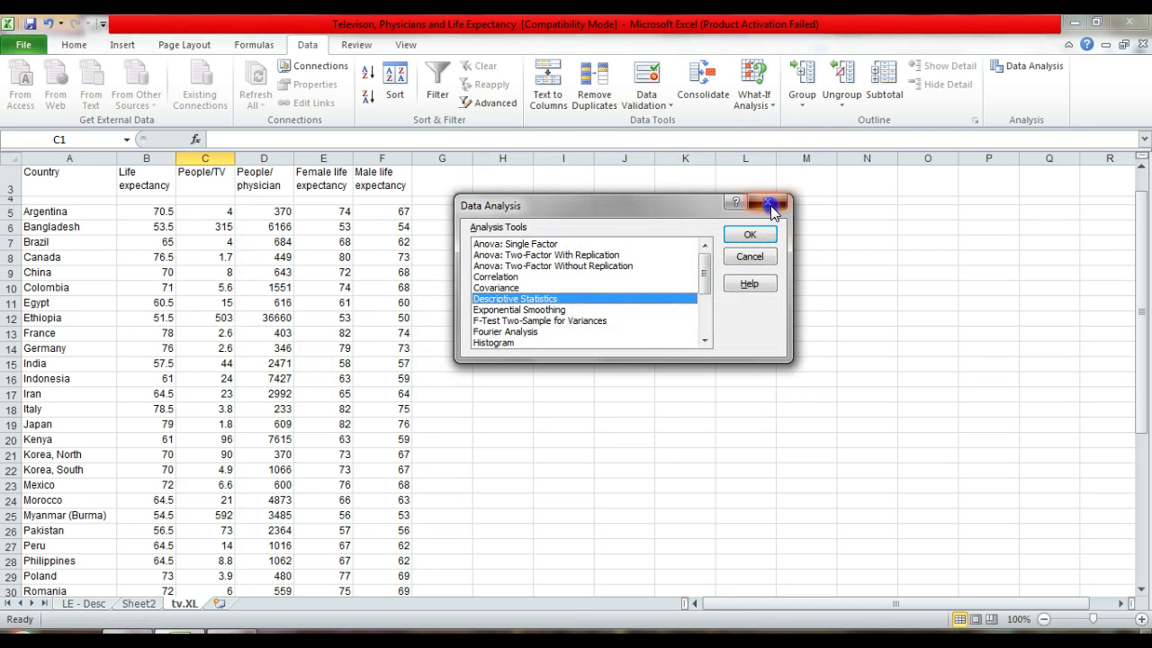
- Clear the asterisk from Tanzania's People/TV cell, C36, leaving it blank
{"action": "left_click", "coordinate": [202, 396]}
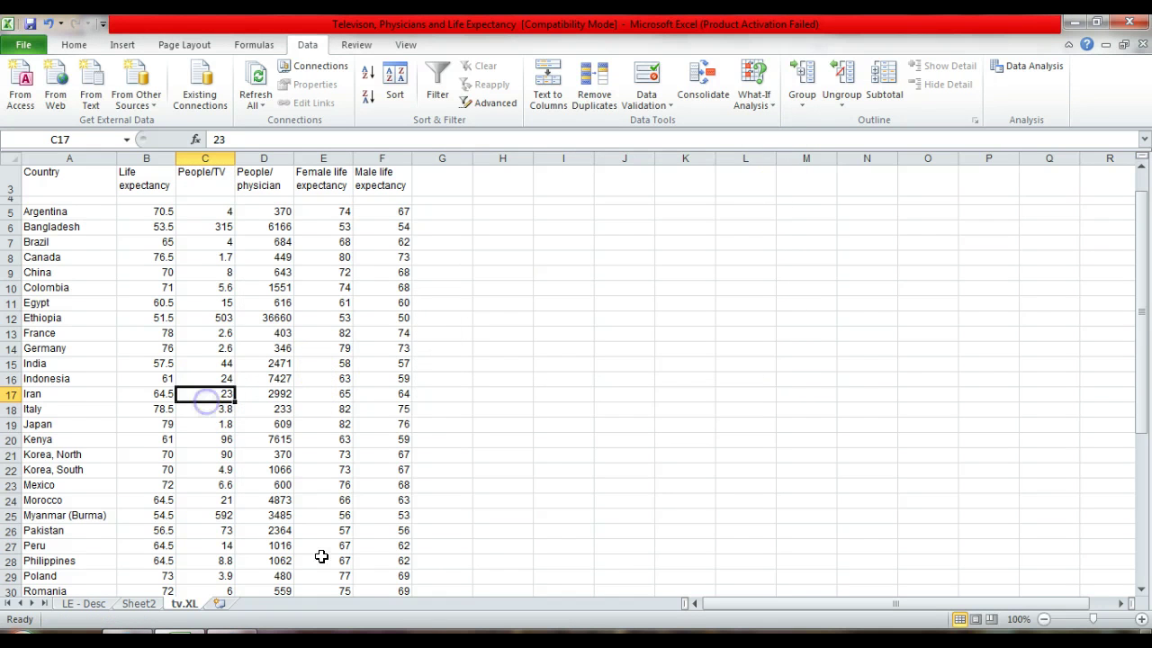
{"action": "key", "text": "Down"}
{"action": "key", "text": "Down"}
{"action": "key", "text": "Down"}
{"action": "key", "text": "Down"}
{"action": "key", "text": "Down"}
{"action": "key", "text": "Down"}
{"action": "key", "text": "Down"}
{"action": "key", "text": "Down"}
{"action": "key", "text": "Down"}
{"action": "key", "text": "Down"}
{"action": "key", "text": "Down"}
{"action": "key", "text": "Down"}
{"action": "key", "text": "Down"}
{"action": "key", "text": "Down"}
{"action": "key", "text": "Down"}
{"action": "key", "text": "Down"}
{"action": "key", "text": "Down"}
{"action": "key", "text": "Down"}
{"action": "key", "text": "Down"}
{"action": "key", "text": "Down"}
{"action": "key", "text": "Down"}
{"action": "key", "text": "Up"}
{"action": "key", "text": "Up"}
{"action": "key", "text": "Up"}
{"action": "key", "text": "Up"}
{"action": "key", "text": "Up"}
{"action": "key", "text": "Up"}
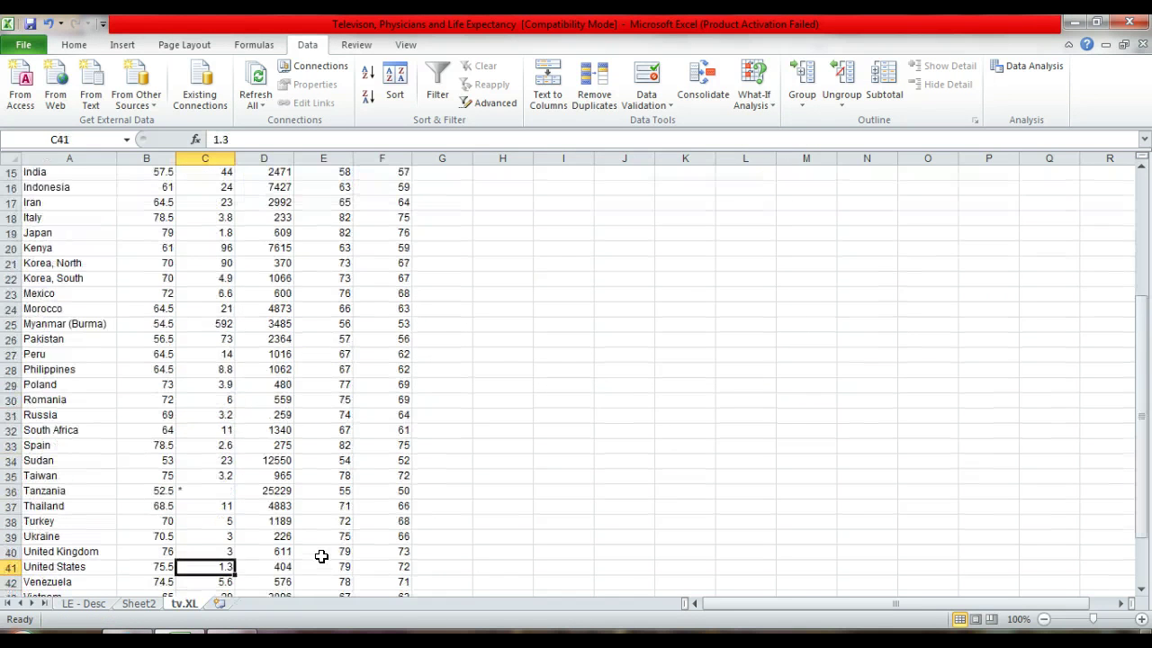
{"action": "type", "text": "*"}
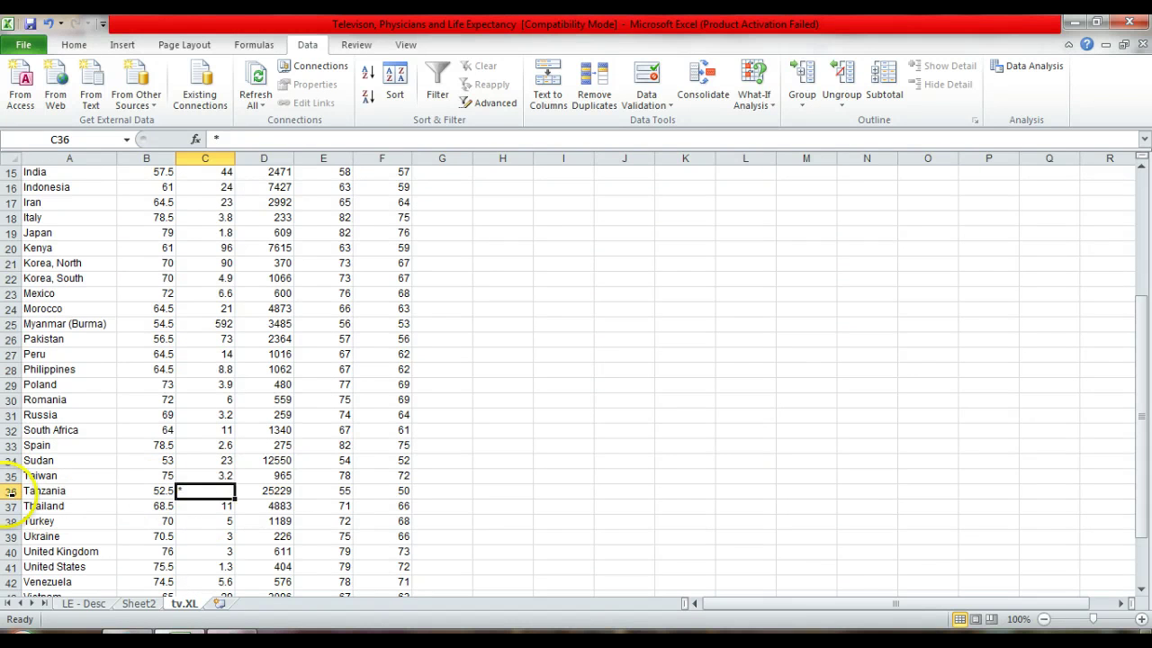
{"action": "left_click", "coordinate": [11, 491]}
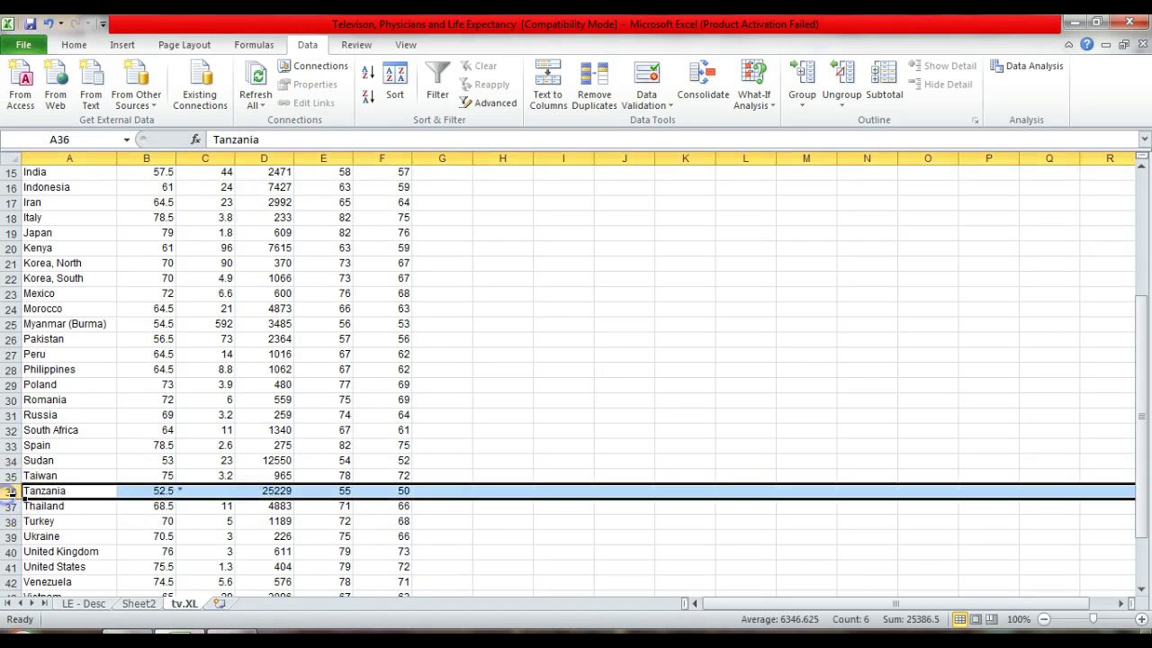
{"action": "left_click", "coordinate": [221, 492]}
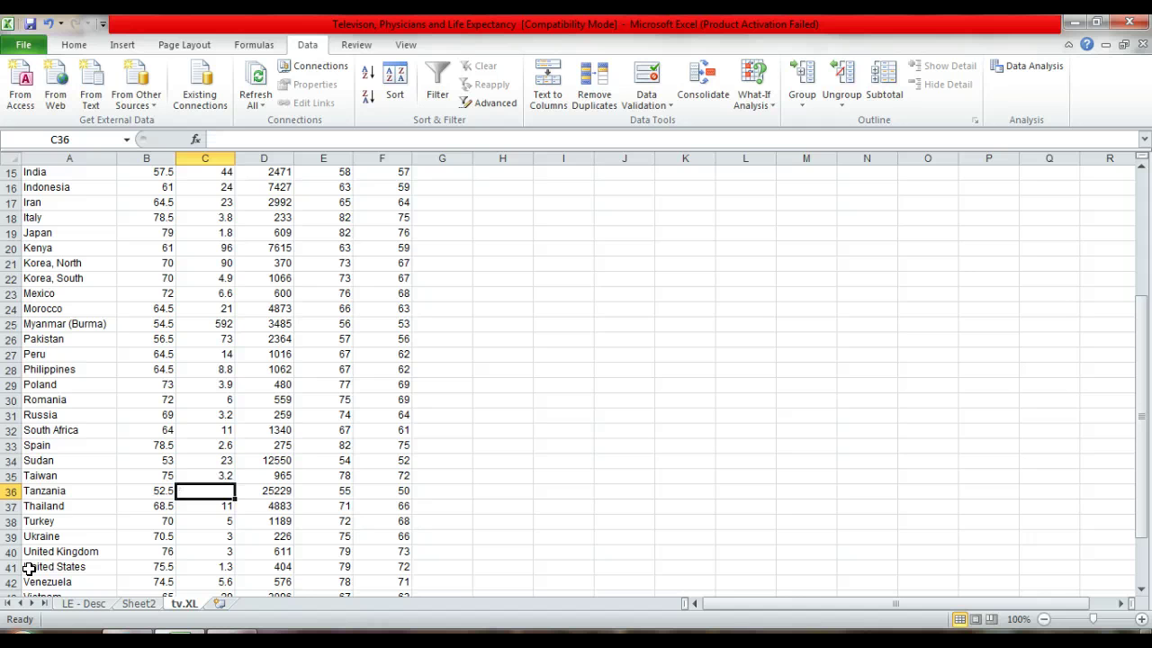
- Clear the asterisk from Zaire's People/TV cell, C44, leaving it blank
{"action": "key", "text": "Down"}
{"action": "key", "text": "Down"}
{"action": "key", "text": "Up"}
{"action": "key", "text": "Up"}
{"action": "key", "text": "Down"}
{"action": "key", "text": "Down"}
{"action": "key", "text": "Down"}
{"action": "key", "text": "Down"}
{"action": "key", "text": "Down"}
{"action": "key", "text": "Down"}
{"action": "key", "text": "Down"}
{"action": "key", "text": "Down"}
{"action": "key", "text": "Down"}
{"action": "key", "text": "Down"}
{"action": "key", "text": "Down"}
{"action": "key", "text": "Down"}
{"action": "key", "text": "Down"}
{"action": "key", "text": "Down"}
{"action": "key", "text": "Up"}
{"action": "key", "text": "Up"}
{"action": "key", "text": "Up"}
{"action": "key", "text": "Up"}
{"action": "key", "text": "Up"}
{"action": "key", "text": "Up"}
{"action": "key", "text": "Up"}
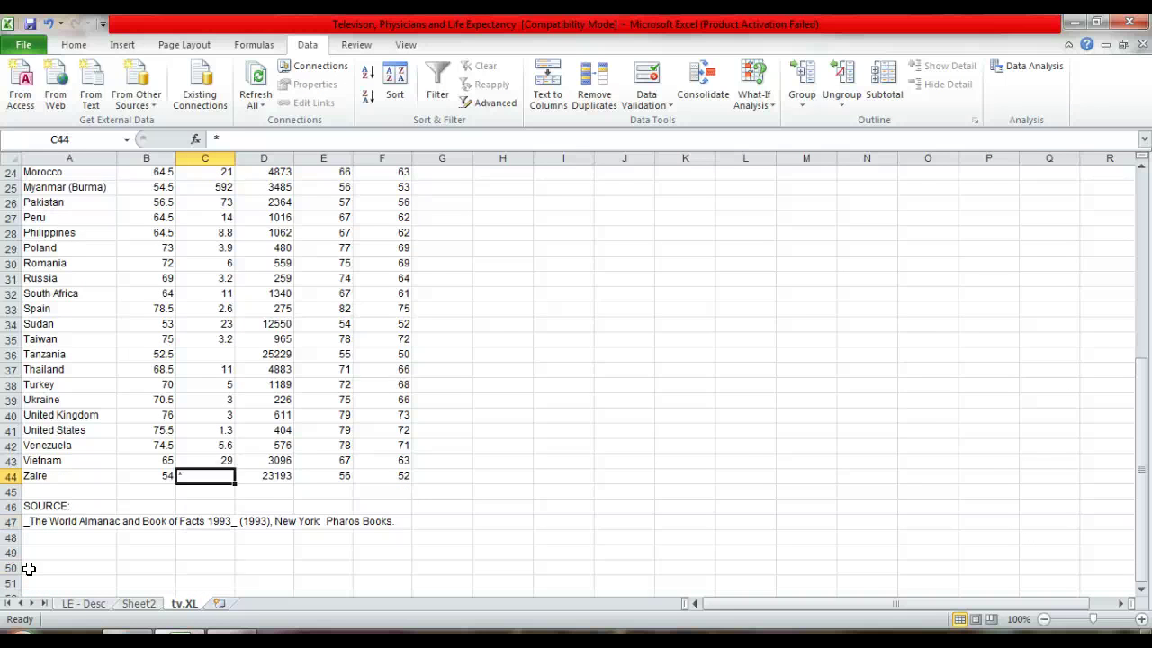
{"action": "key", "text": "Down"}
- Run Descriptive Statistics on the People/TV column, $C$3:$C$44, with first-row labels and summary statistics, on a new worksheet
{"action": "key", "text": "ctrl+Home"}
{"action": "key", "text": "Right"}
{"action": "key", "text": "Right"}
{"action": "key", "text": "Down"}
{"action": "key", "text": "Down"}
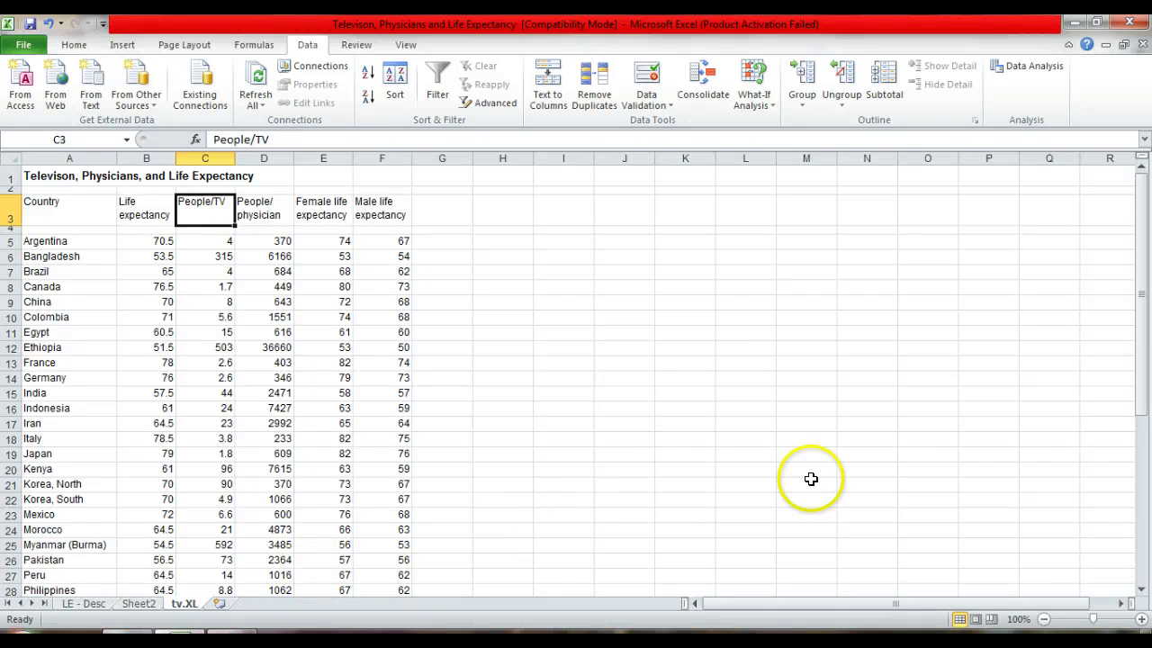
{"action": "left_click", "coordinate": [1010, 74]}
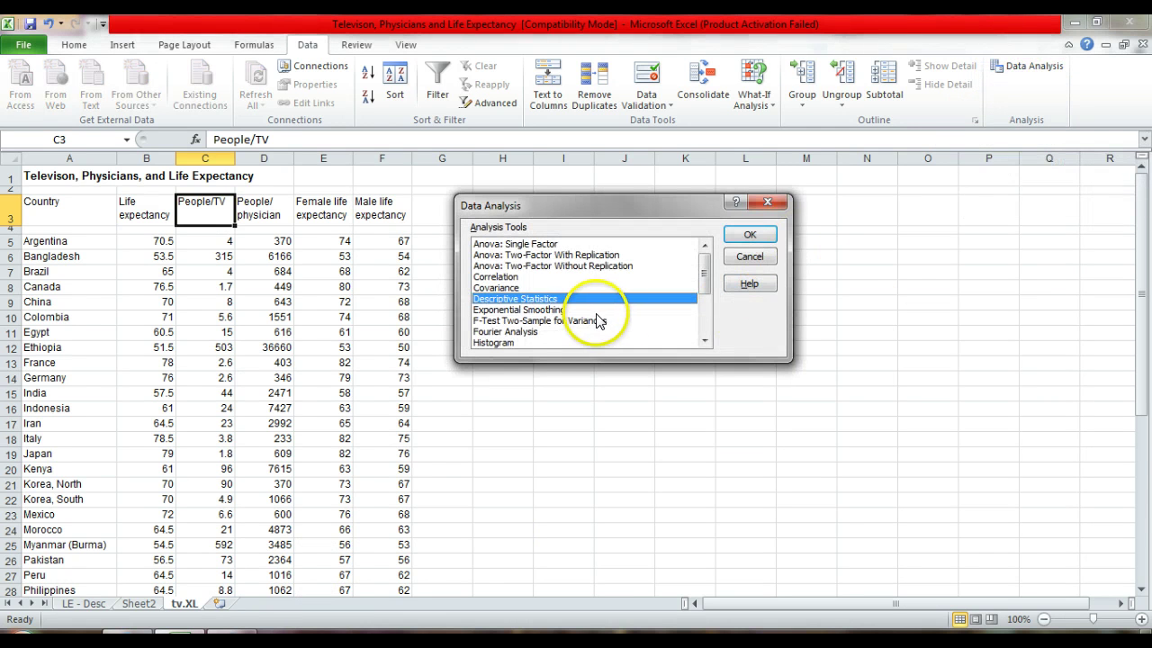
{"action": "left_click", "coordinate": [750, 234]}
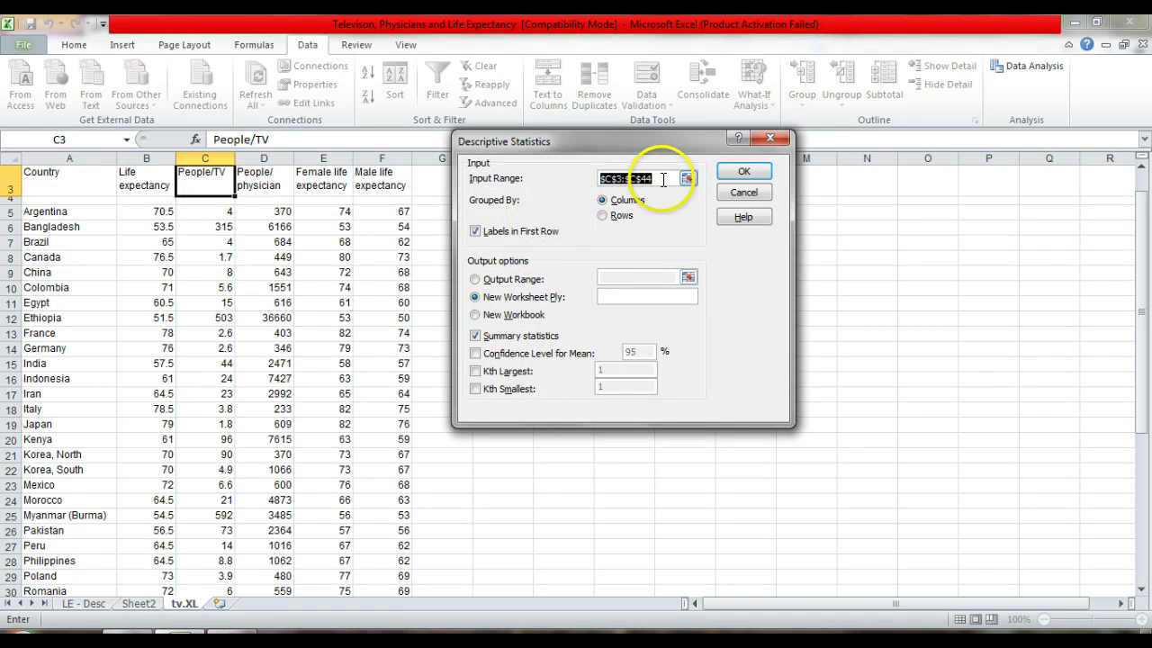
{"action": "left_click_drag", "start_coordinate": [220, 185], "coordinate": [226, 550]}
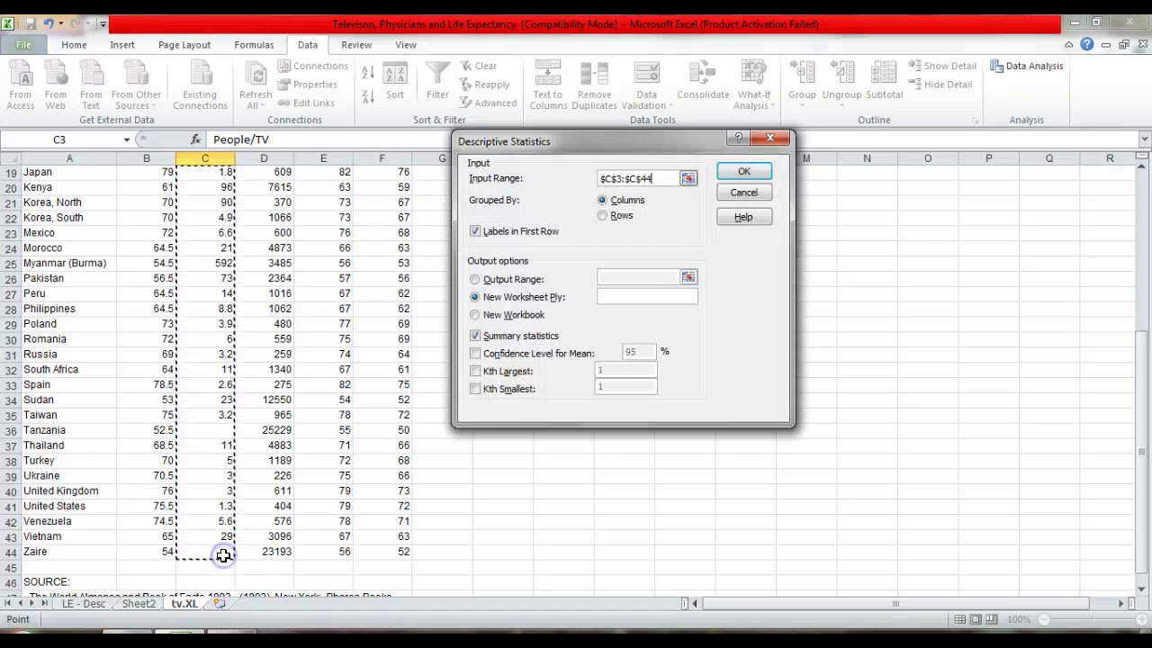
{"action": "left_click", "coordinate": [743, 173]}
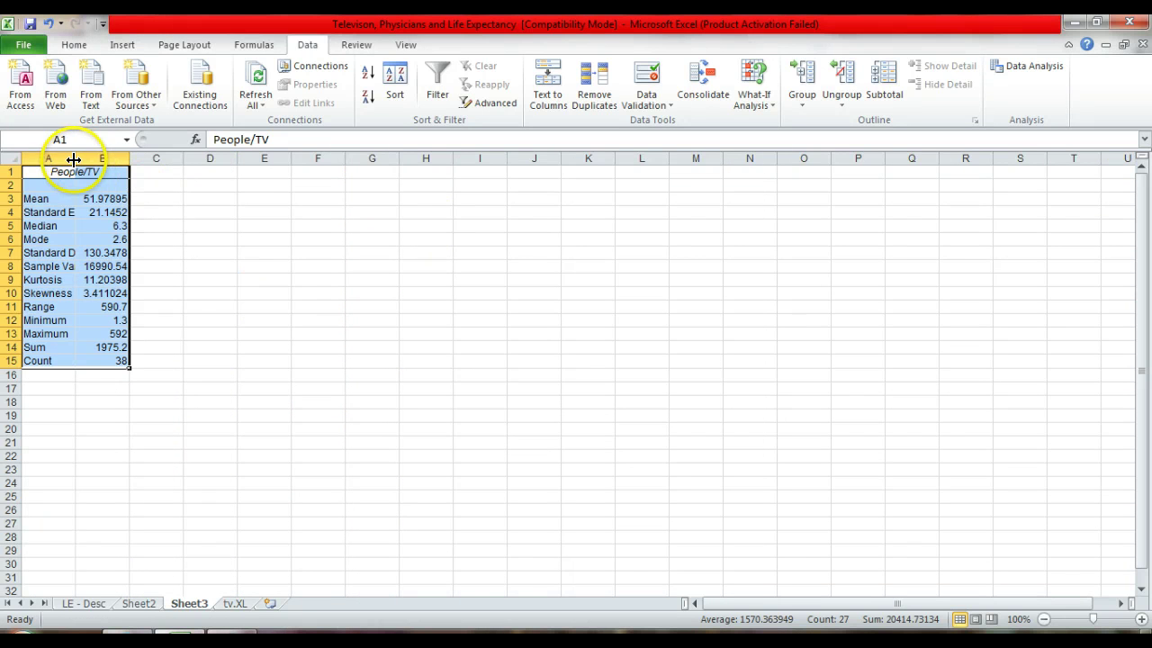
- Widen column A of the People/TV results sheet so the full statistic names fit, and select the Count value
{"action": "left_click_drag", "start_coordinate": [76, 157], "coordinate": [161, 160]}
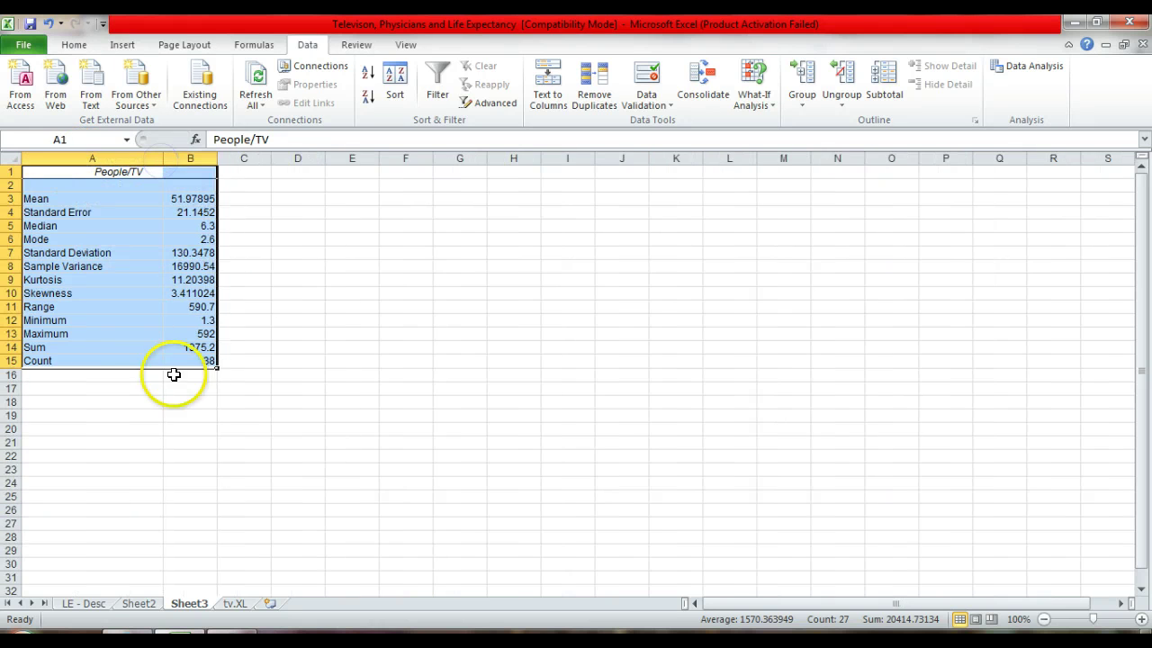
{"action": "left_click", "coordinate": [14, 360]}
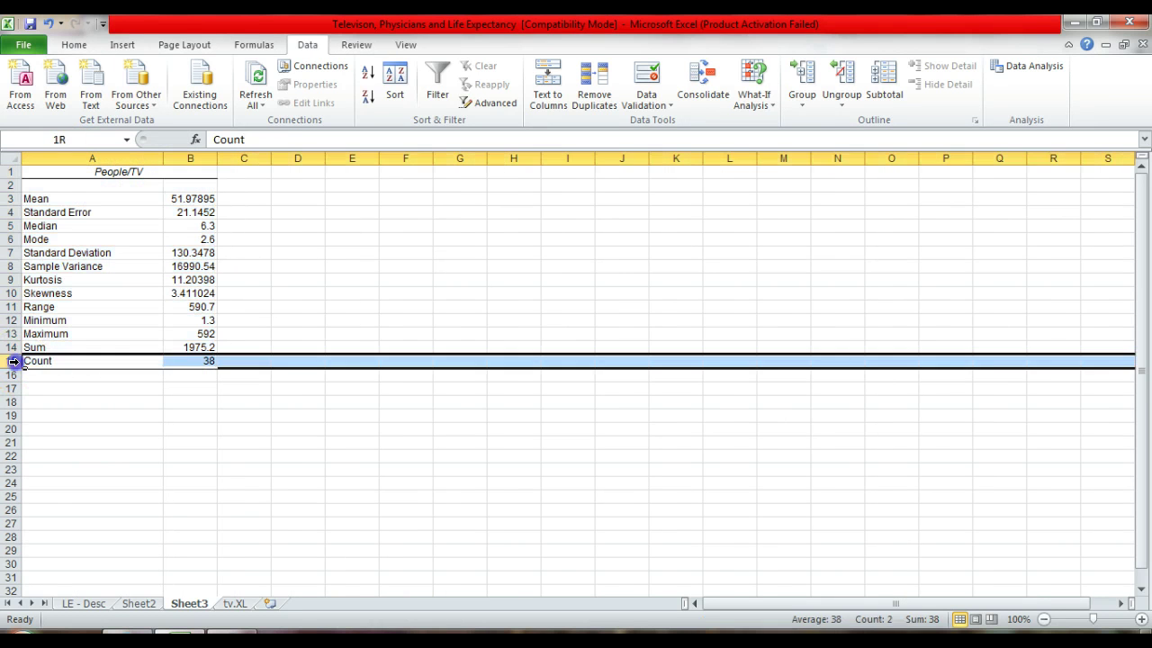
{"action": "left_click", "coordinate": [192, 361]}
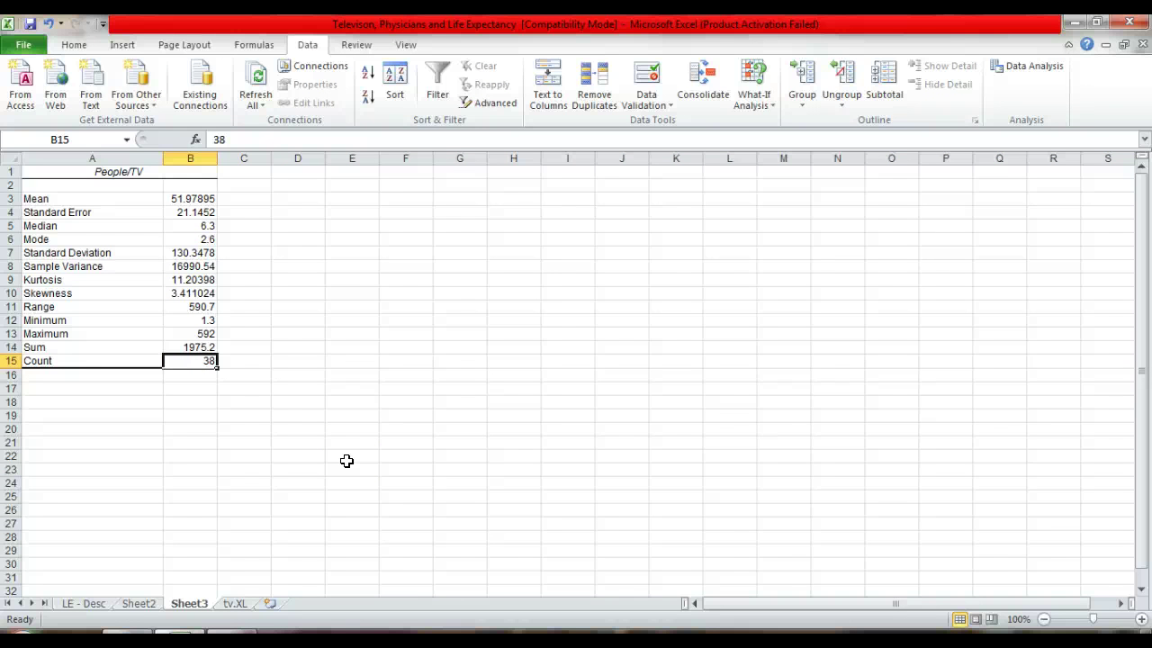
- Review the People/TV statistics from Count up to Mean, and back down through Mode to Range
{"action": "key", "text": "Up"}
{"action": "key", "text": "Up"}
{"action": "key", "text": "Up"}
{"action": "key", "text": "Up"}
{"action": "key", "text": "Up"}
{"action": "key", "text": "Up"}
{"action": "key", "text": "Up"}
{"action": "key", "text": "Up"}
{"action": "key", "text": "Up"}
{"action": "key", "text": "Up"}
{"action": "key", "text": "Up"}
{"action": "key", "text": "Up"}
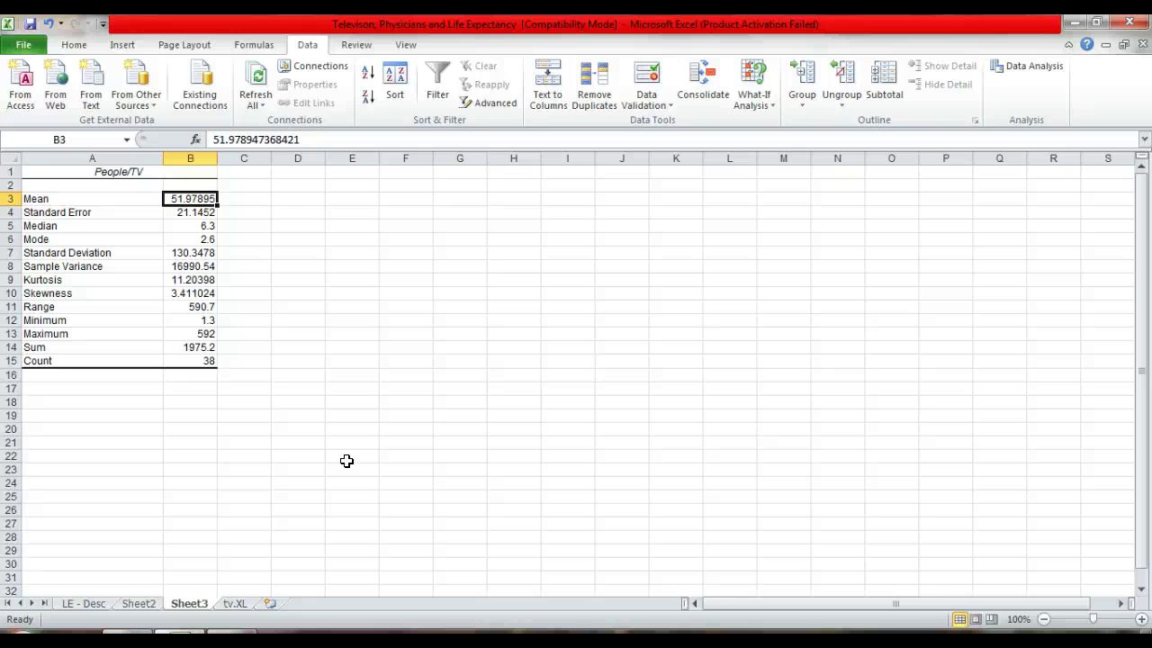
{"action": "key", "text": "Down"}
{"action": "key", "text": "Down"}
{"action": "key", "text": "Down"}
{"action": "key", "text": "Down"}
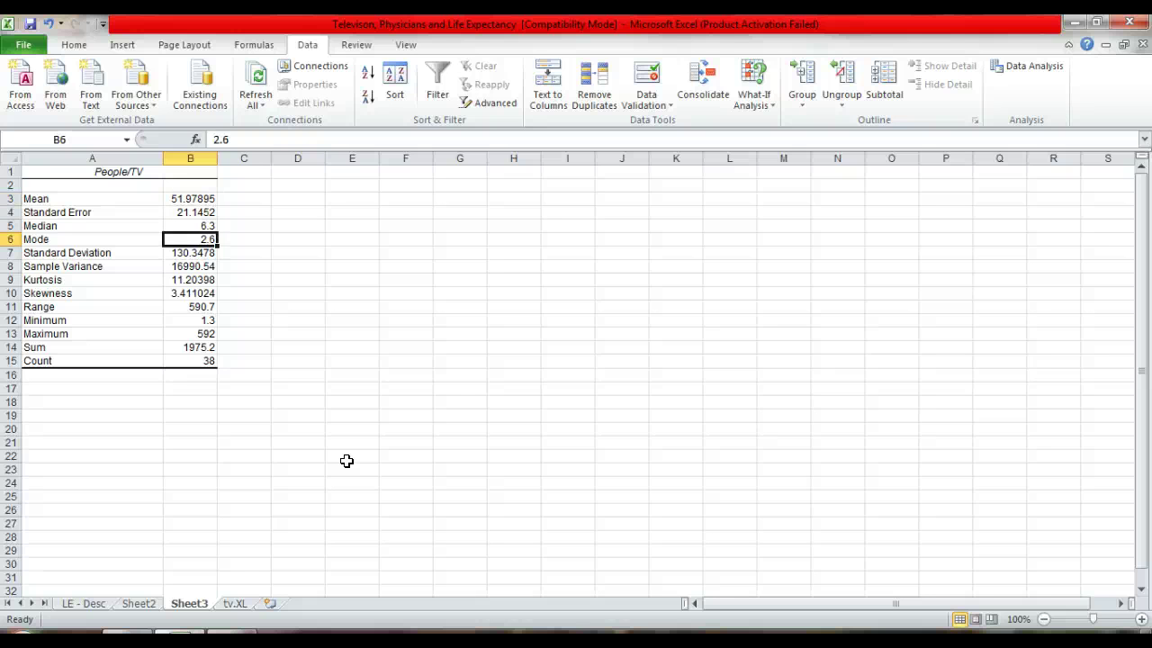
{"action": "key", "text": "Down"}
{"action": "key", "text": "Down"}
{"action": "key", "text": "Down"}
{"action": "key", "text": "Down"}
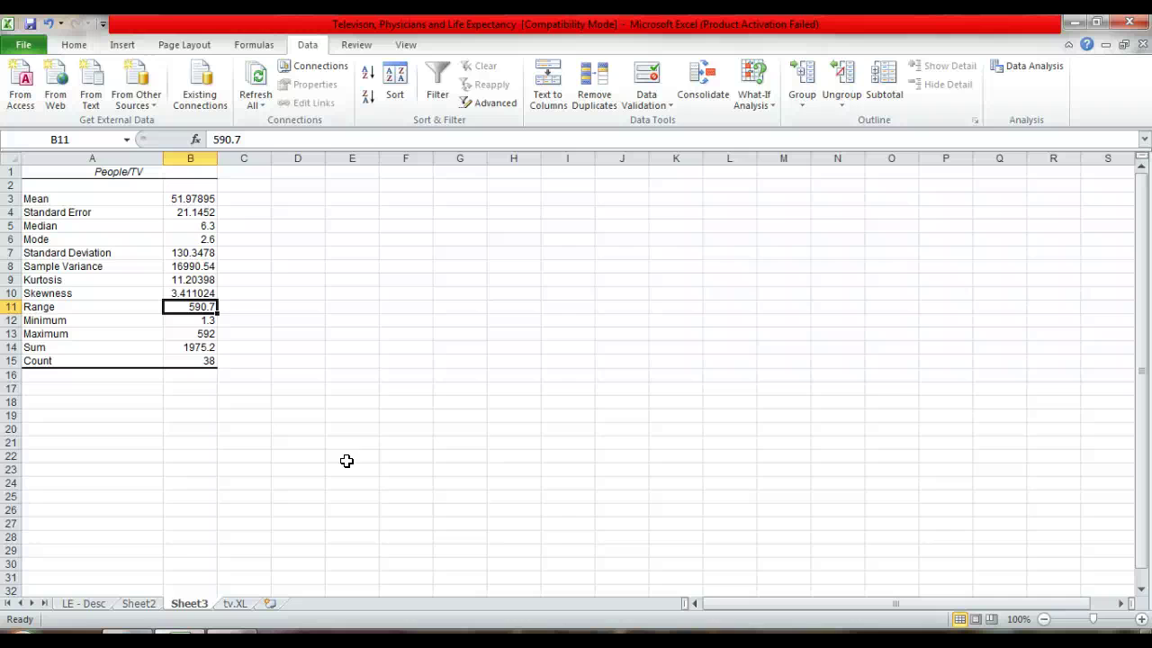
{"action": "left_click", "coordinate": [169, 598]}
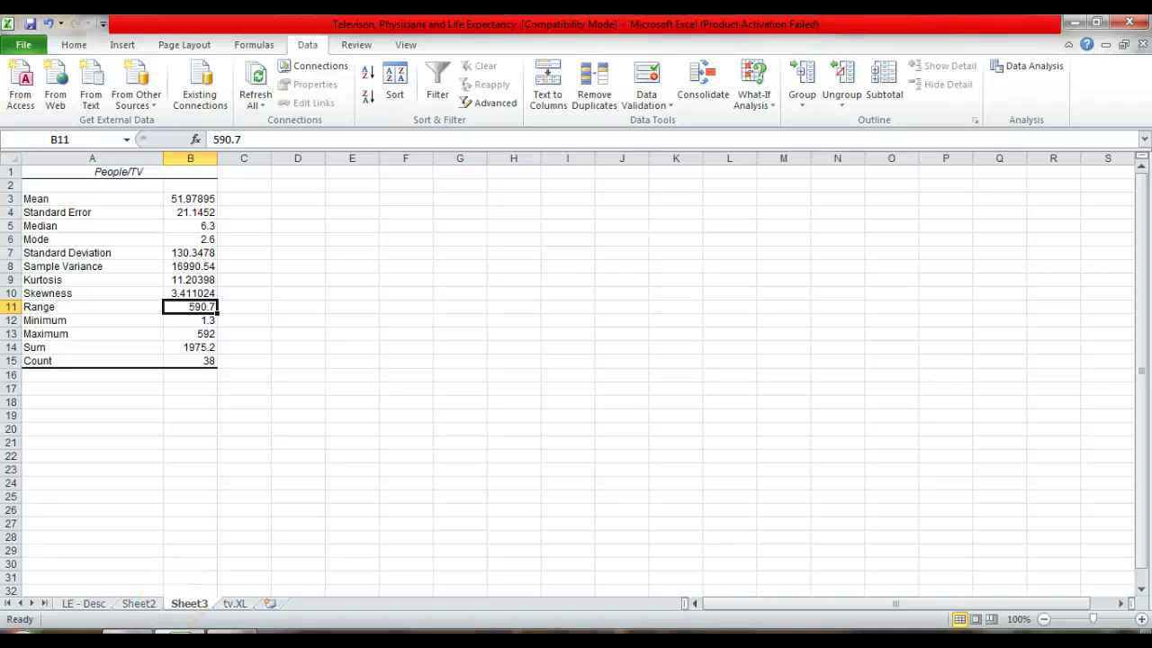